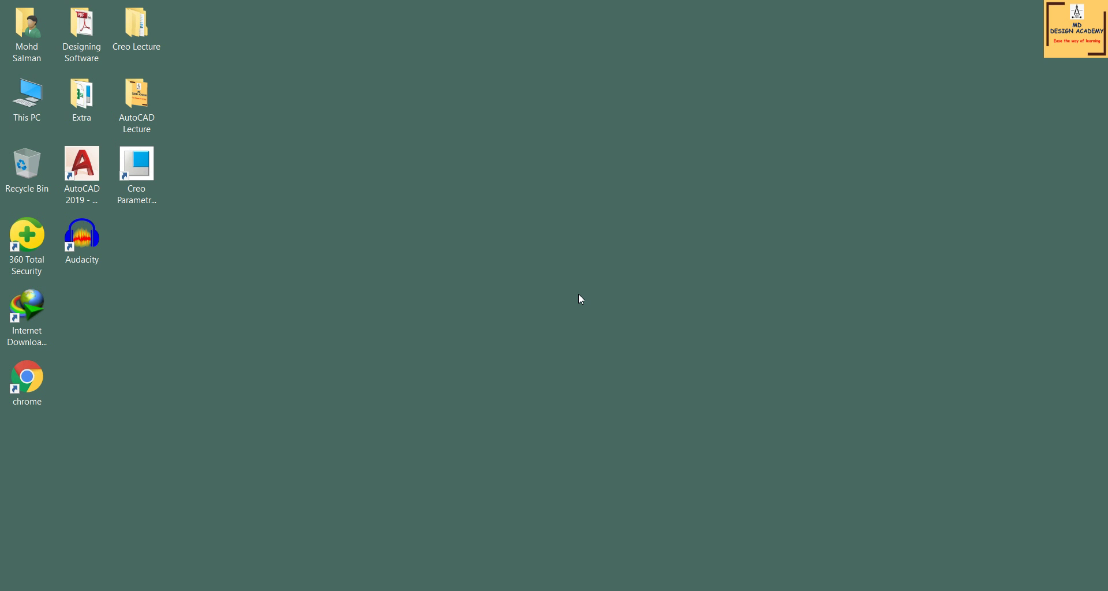
Step: Launch AutoCAD 2019 from its desktop shortcut
double_click(81, 167)
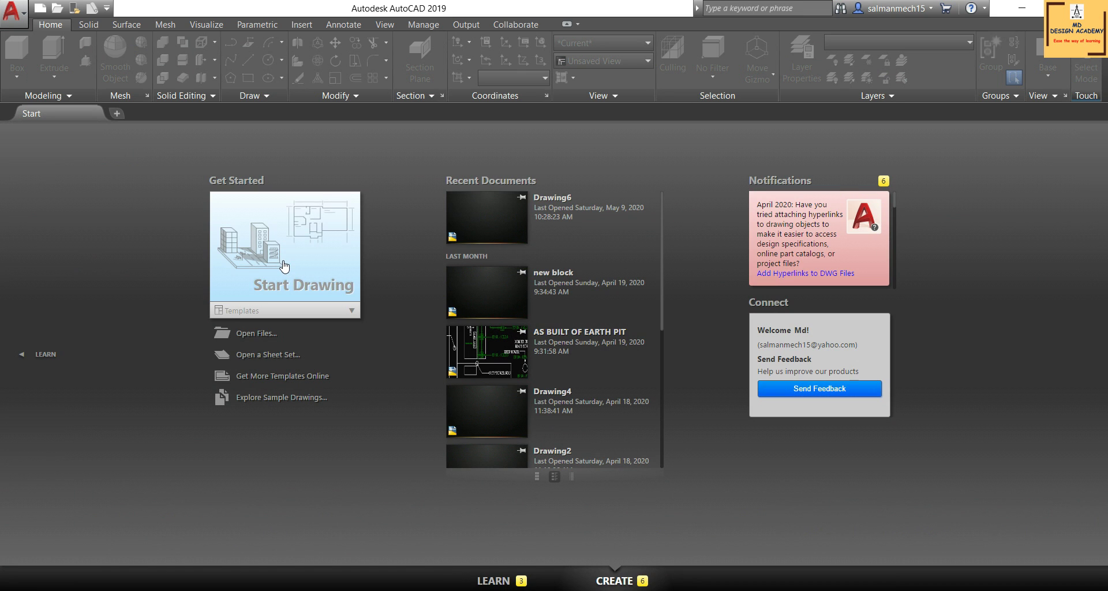
Step: Start a new blank drawing, Drawing7, from the Start tab
left_click(290, 270)
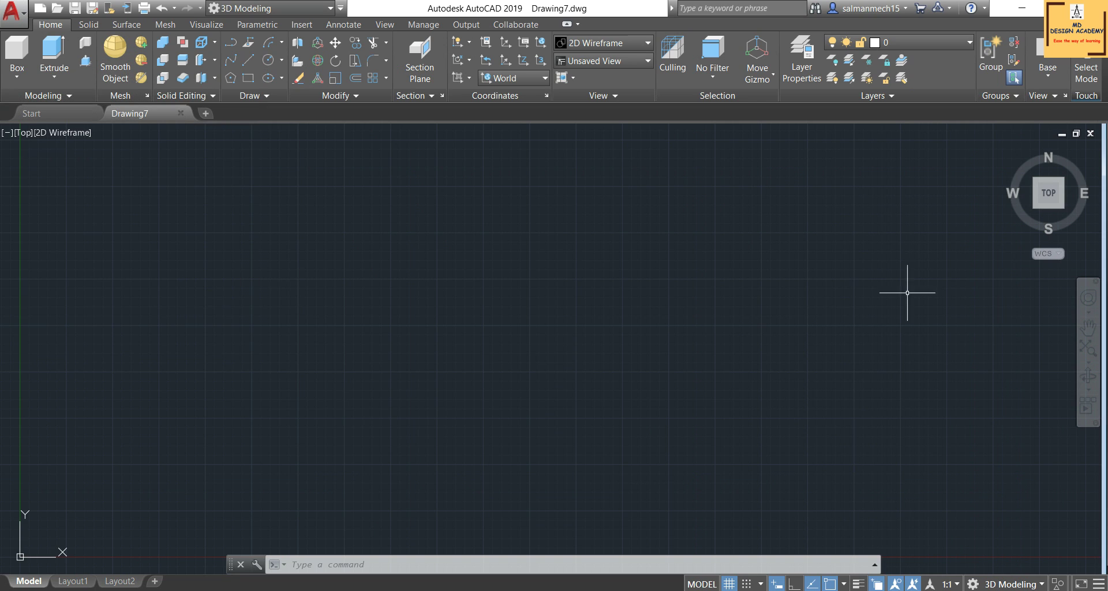
Step: Switch the viewport to the Realistic visual style and SE Isometric view
left_click(66, 134)
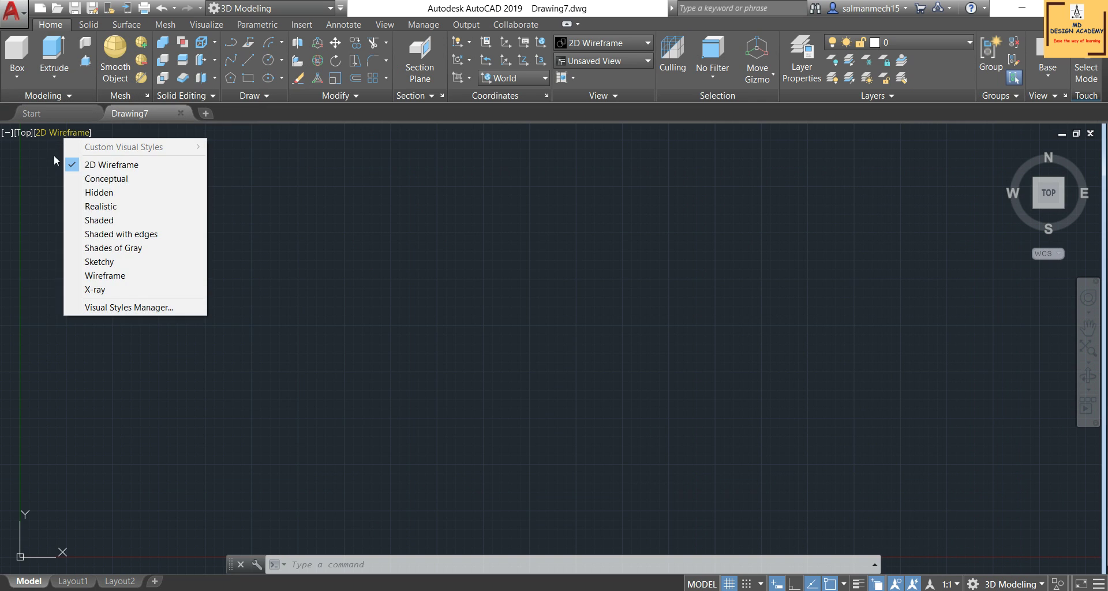
left_click(102, 206)
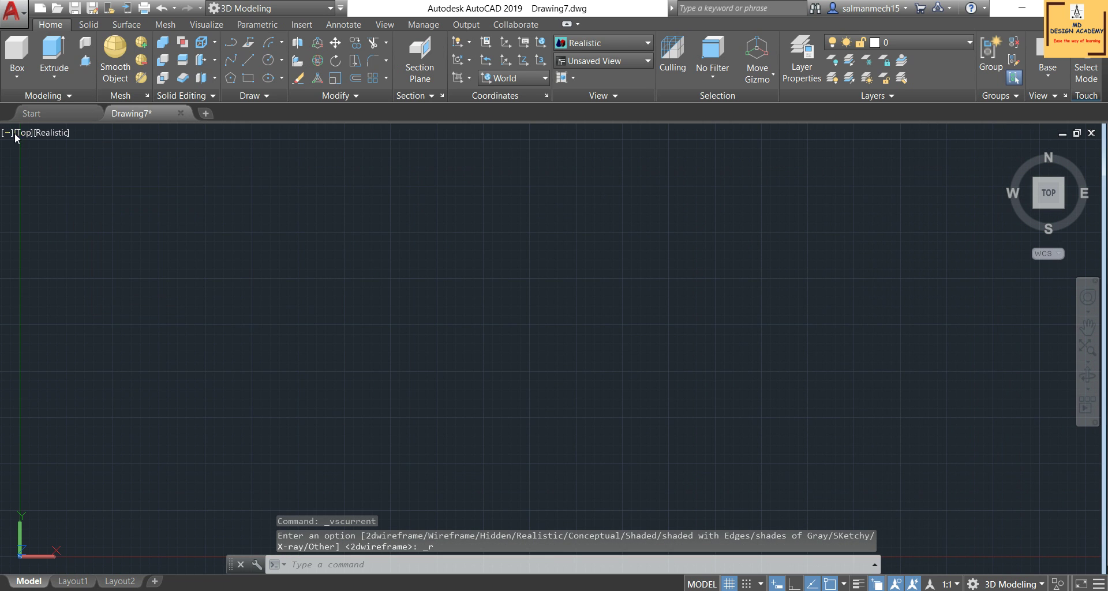
left_click(16, 136)
left_click(43, 261)
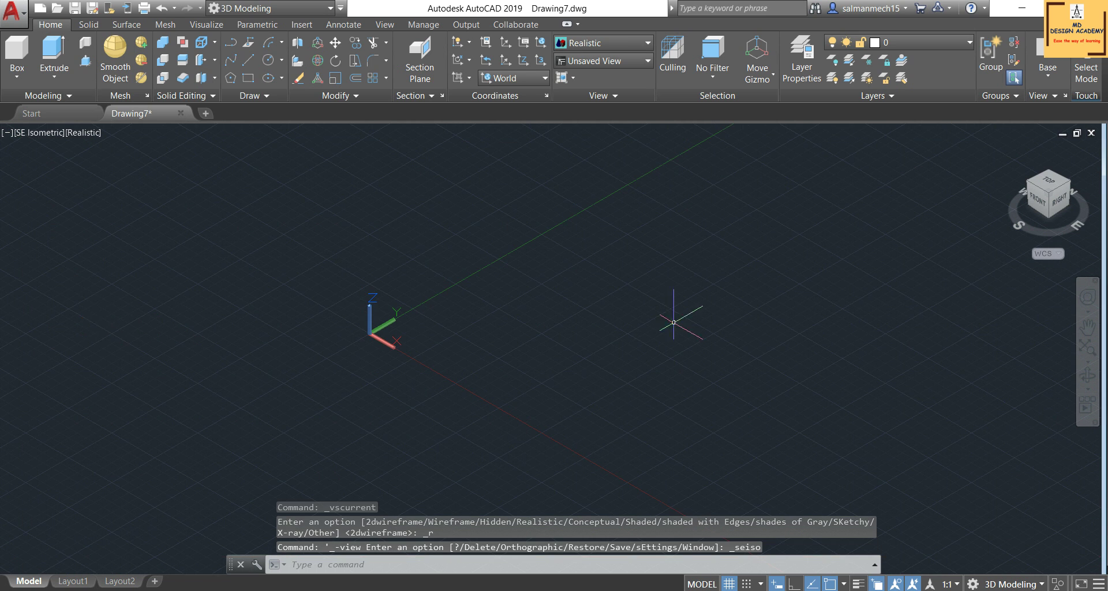
Step: Draw a rectangle on the XY plane and select it
scroll(918, 281, "up", 3)
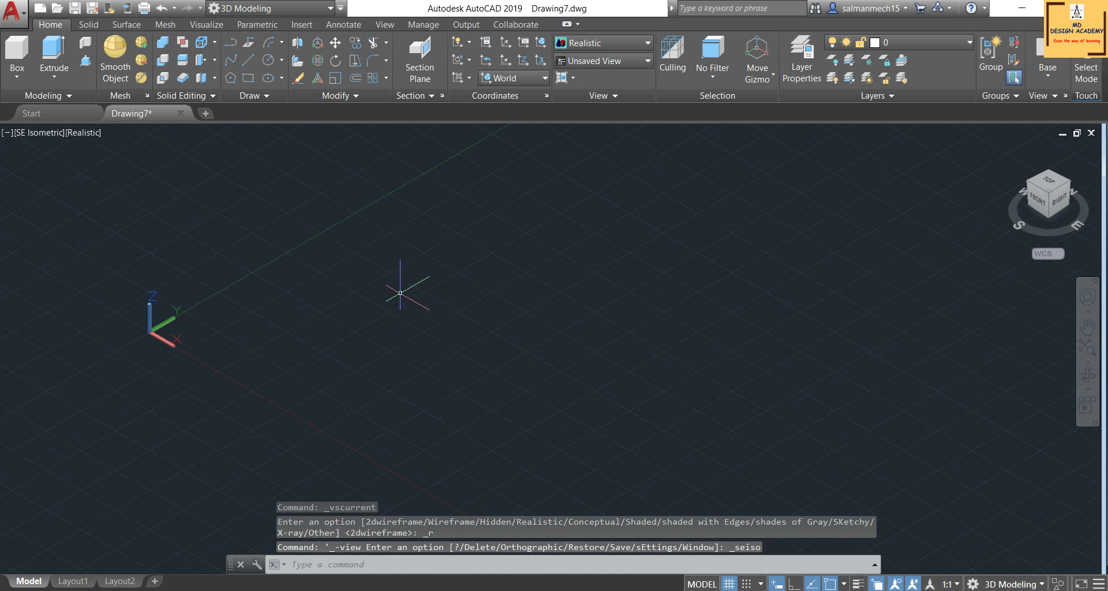
scroll(829, 199, "up", 2)
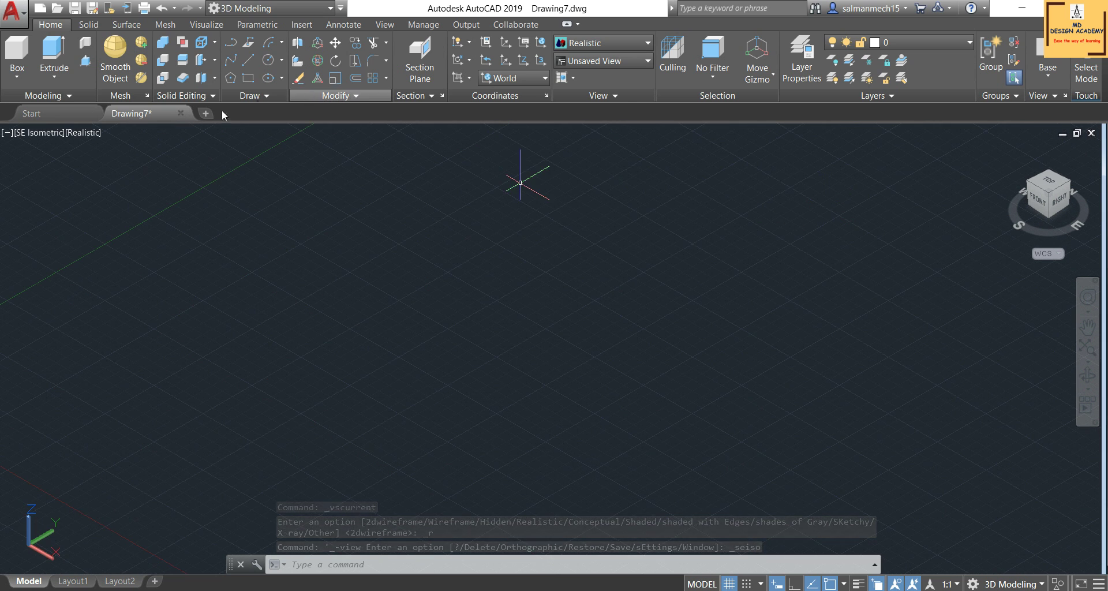
scroll(228, 220, "down", 2)
left_click(248, 78)
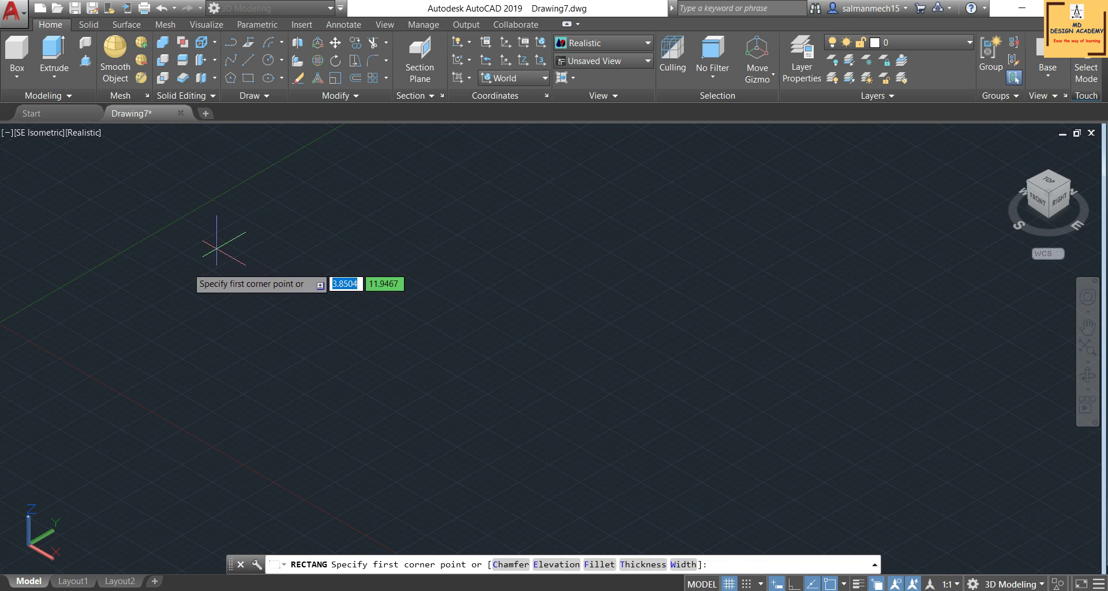
left_click(146, 277)
left_click(310, 295)
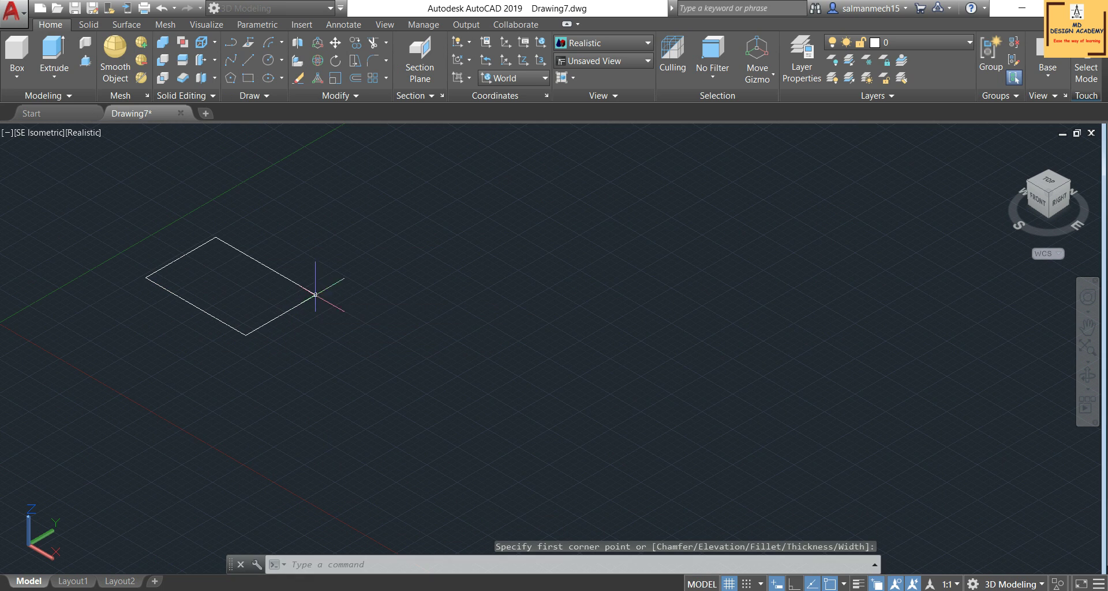
left_click(386, 247)
left_click(298, 319)
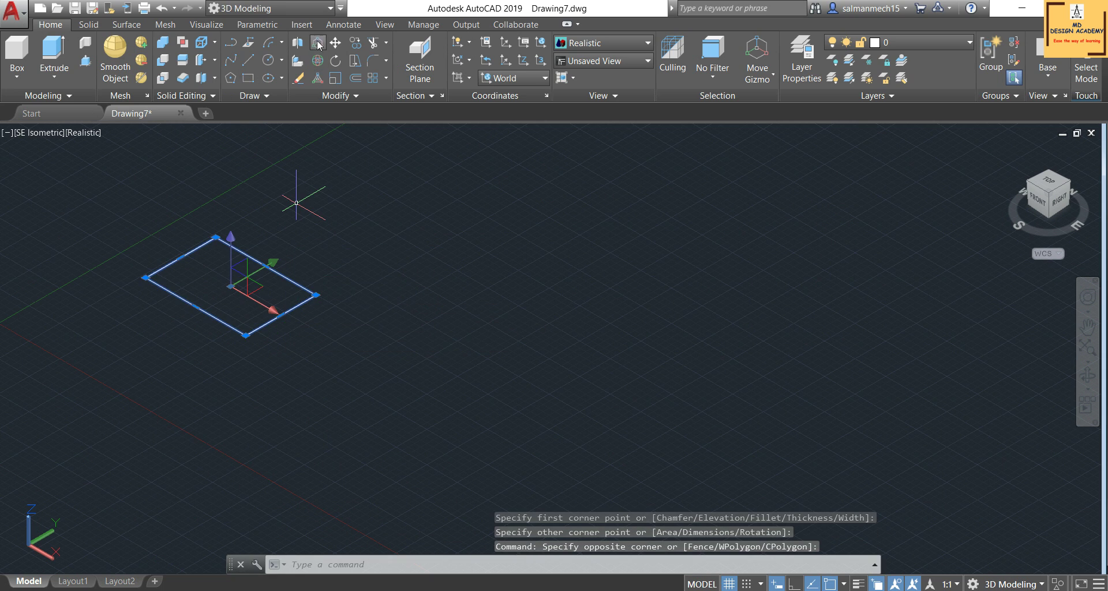
Step: With Ortho on, copy the rectangle twice, placing copies up-right and down-right
left_click(354, 44)
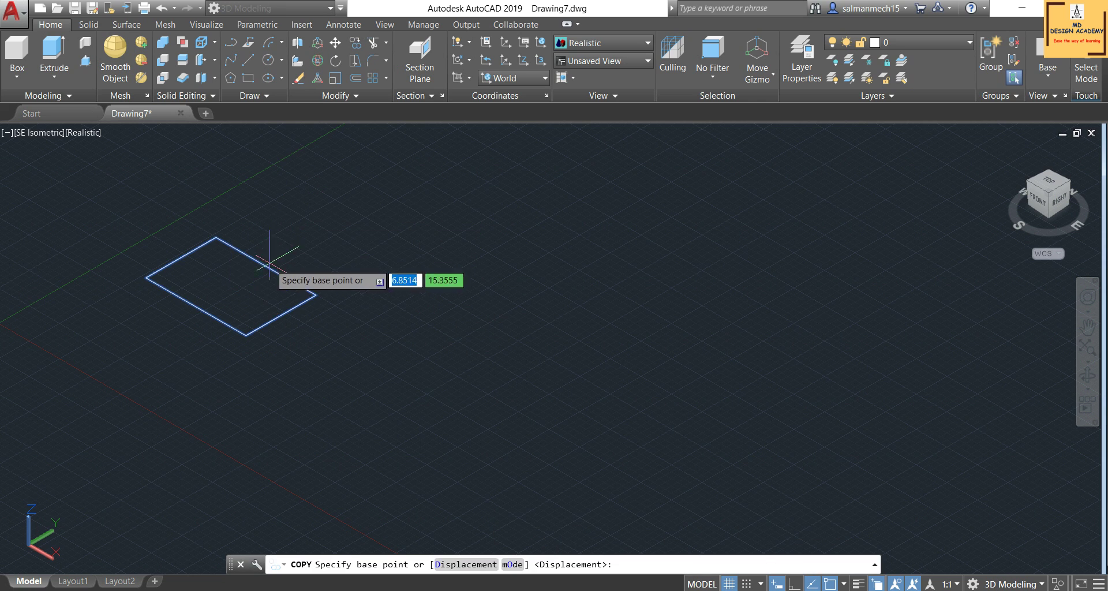
left_click(230, 286)
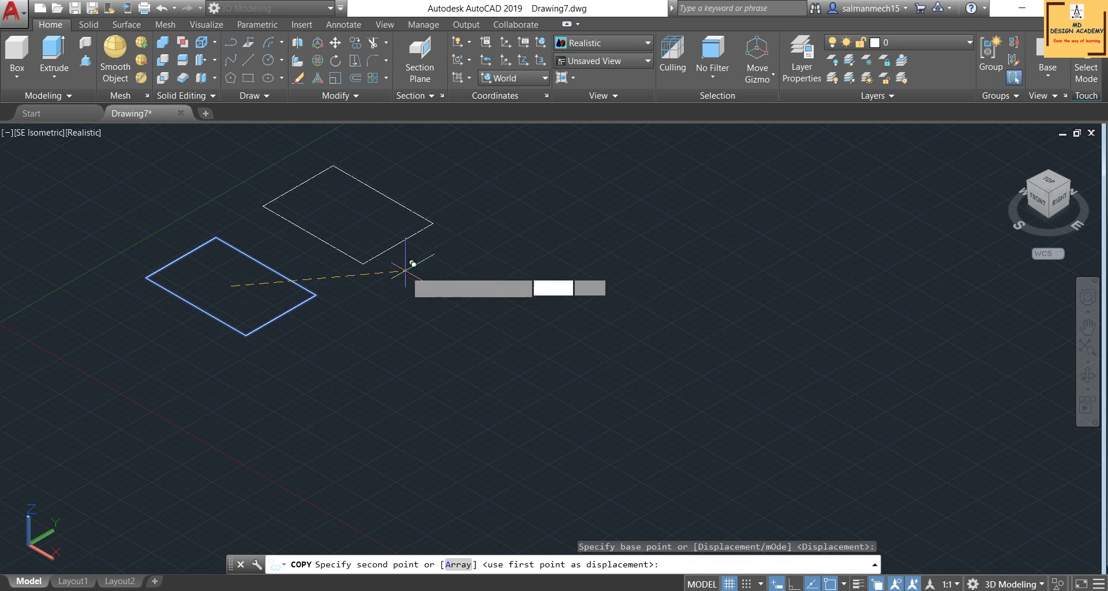
left_click(794, 584)
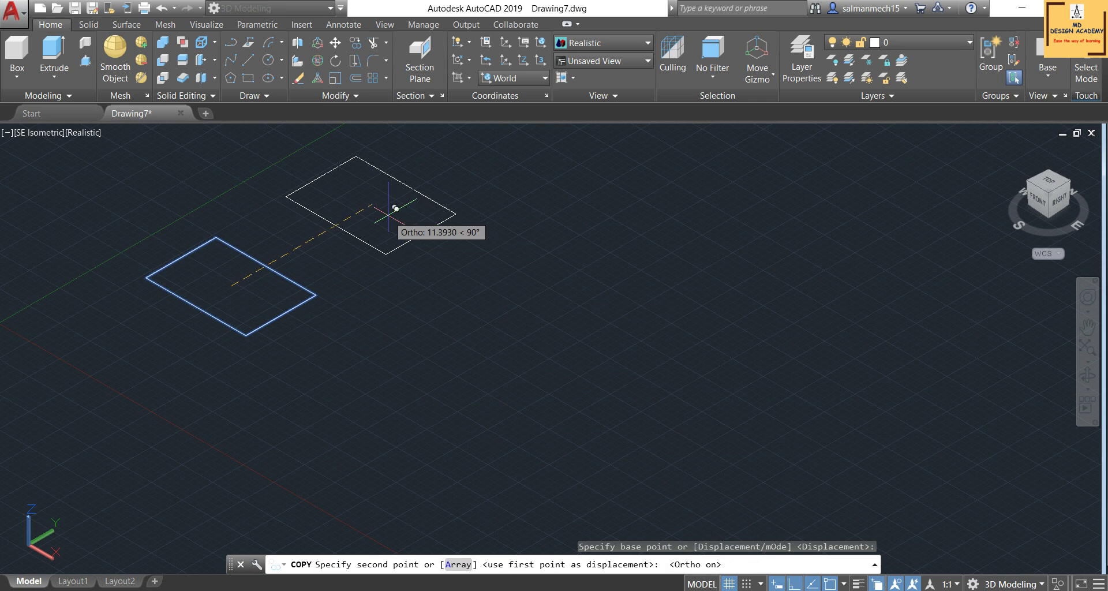
left_click(371, 205)
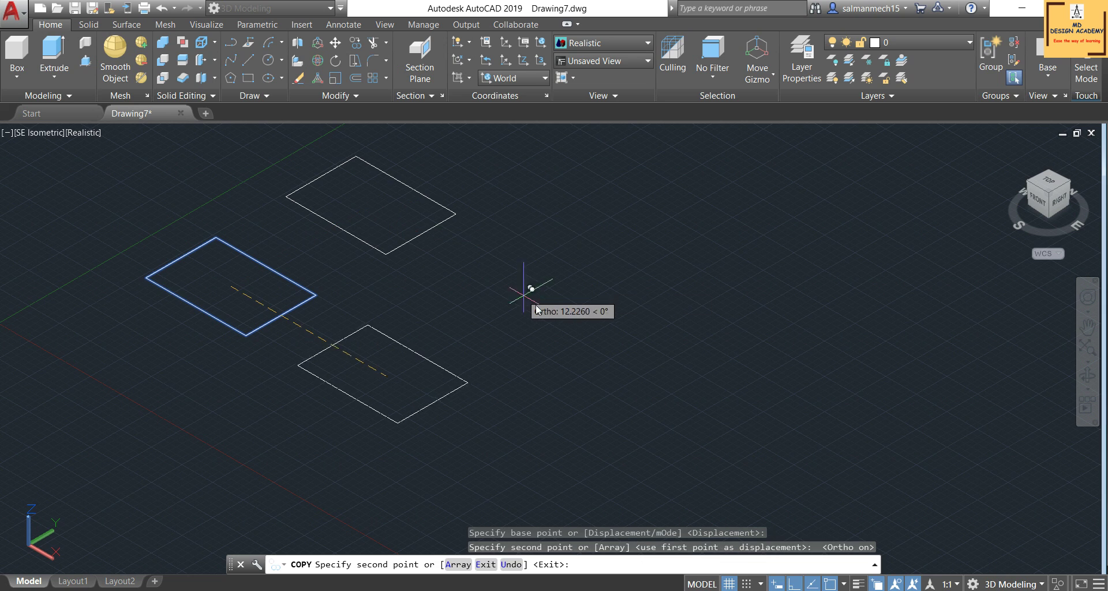
left_click(474, 363)
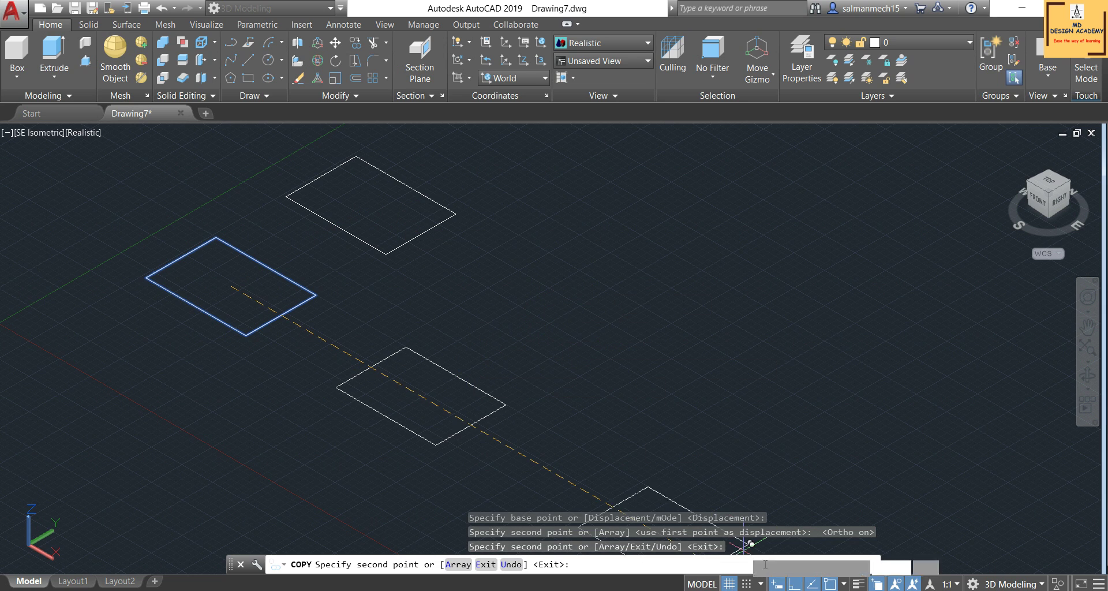
left_click(802, 586)
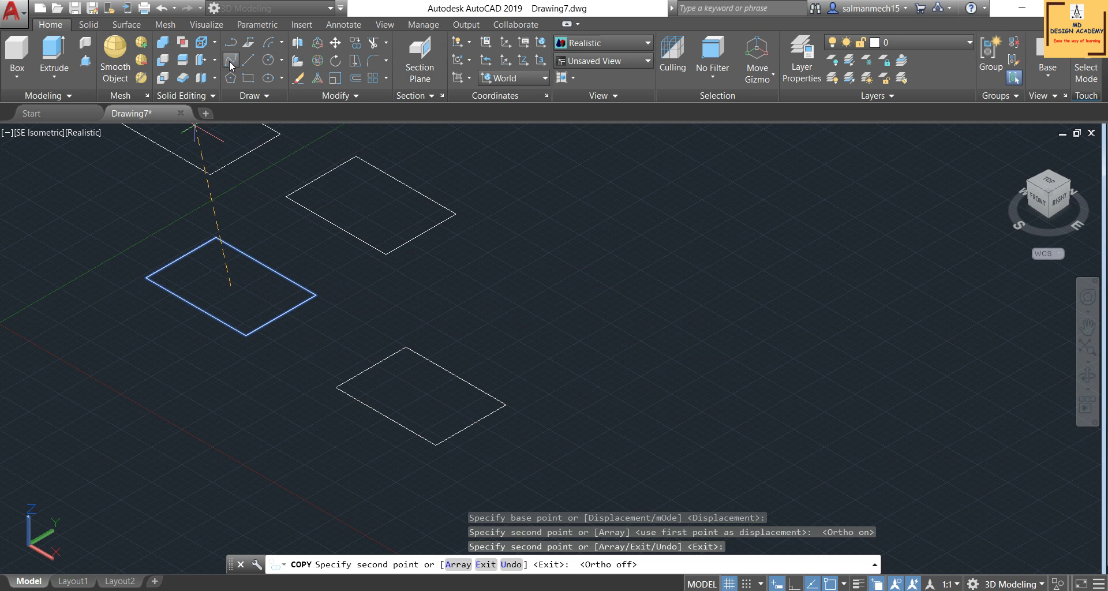
Step: Copy the lower rectangle once more up and to the right, making four rectangles
left_click(355, 46)
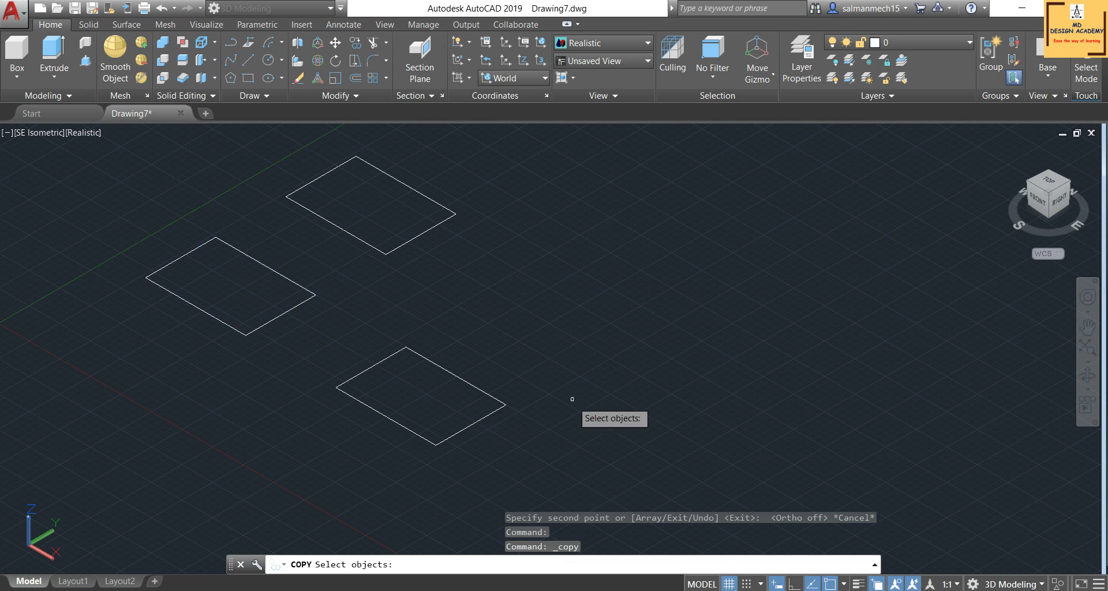
left_click(512, 361)
left_click(445, 453)
key("Return")
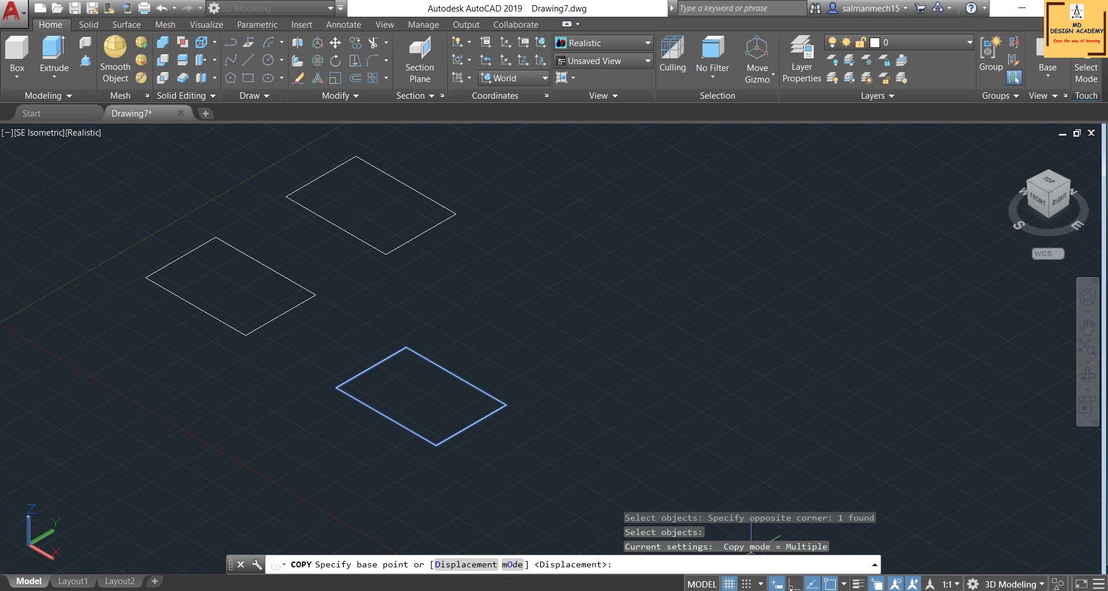
left_click(794, 584)
left_click(422, 396)
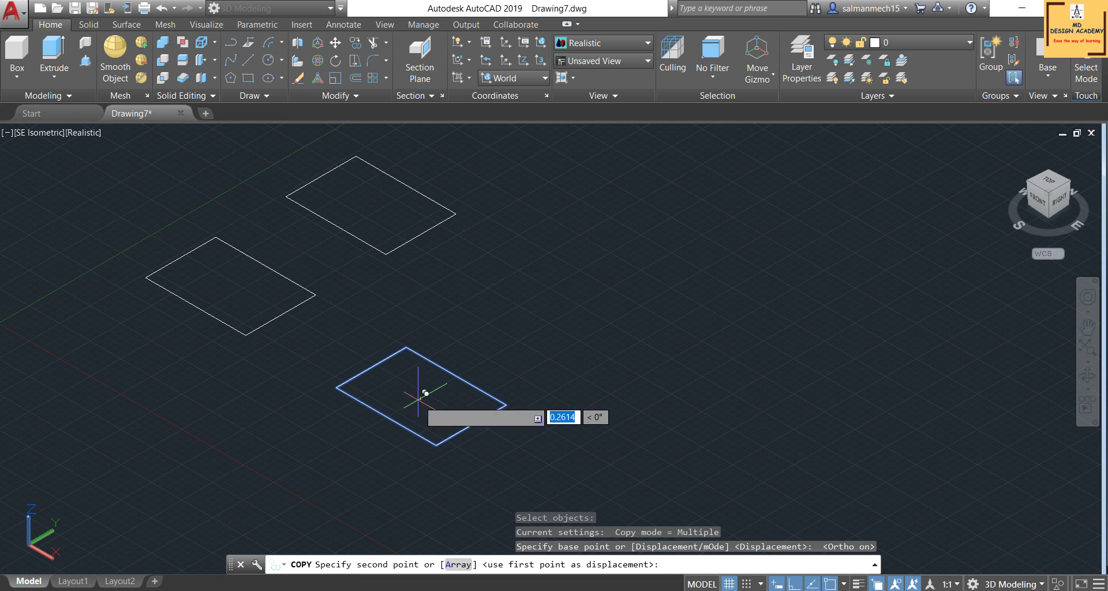
left_click(547, 309)
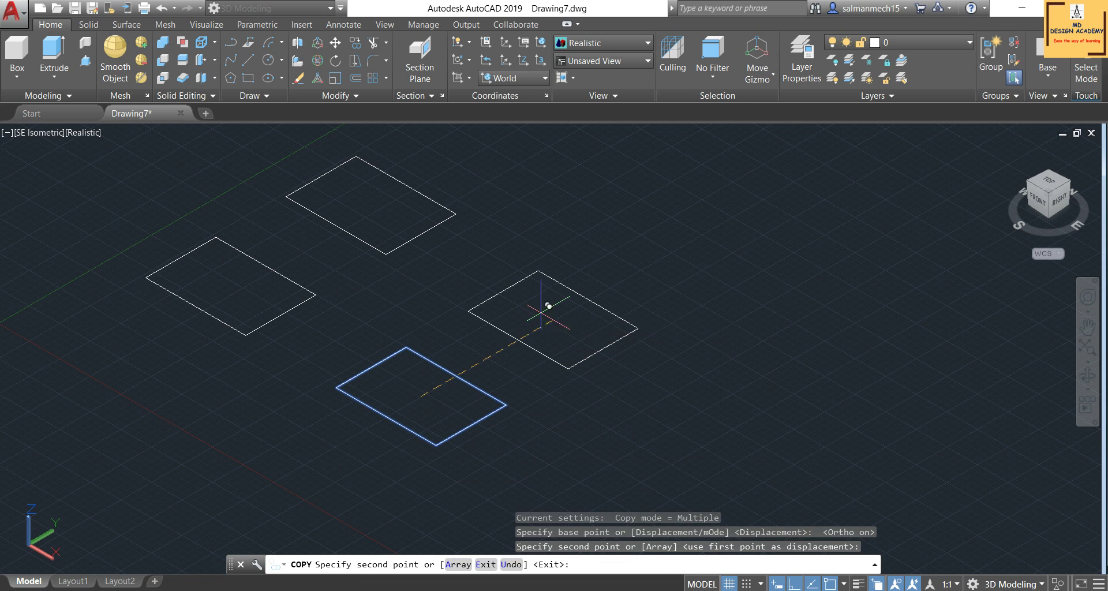
right_click(707, 276)
left_click(729, 287)
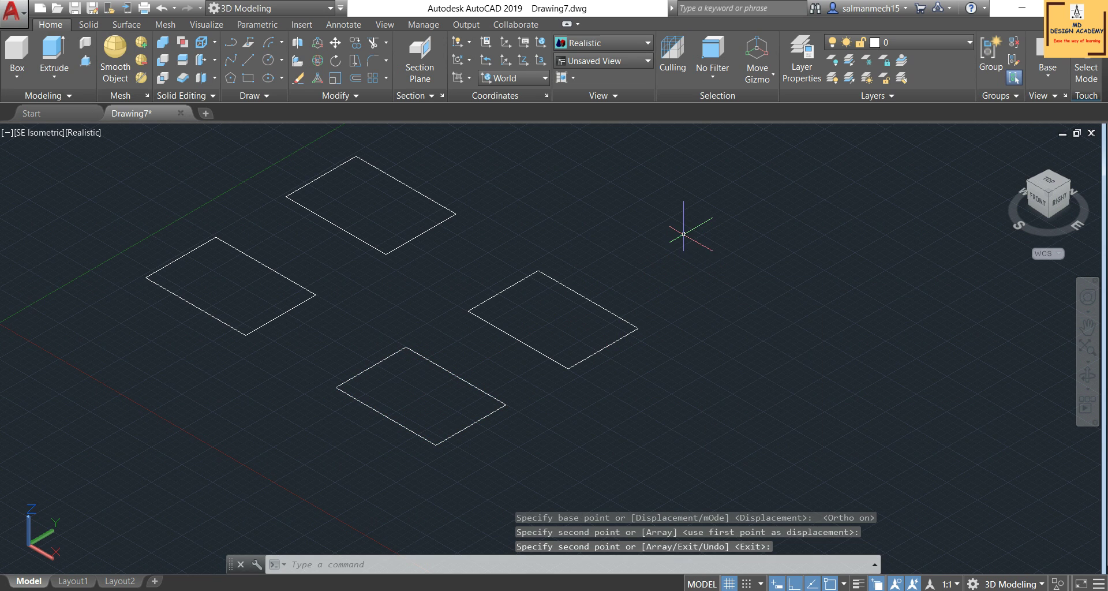
Step: Explode the right and bottom rectangles into separate lines
left_click(635, 221)
left_click(295, 503)
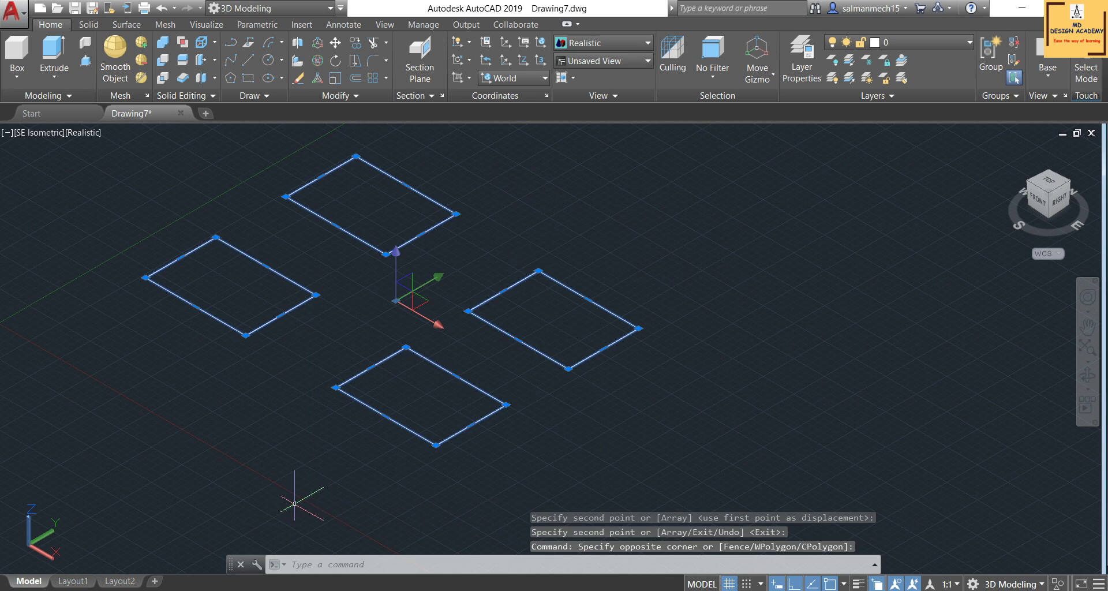
key("Escape")
left_click(545, 256)
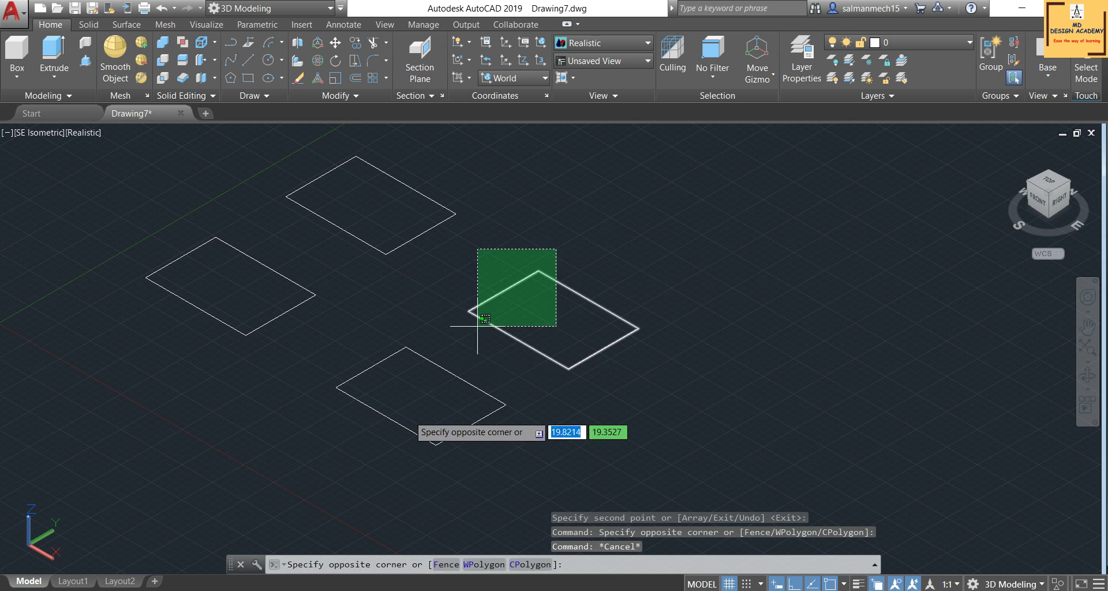
left_click(392, 438)
key("Escape")
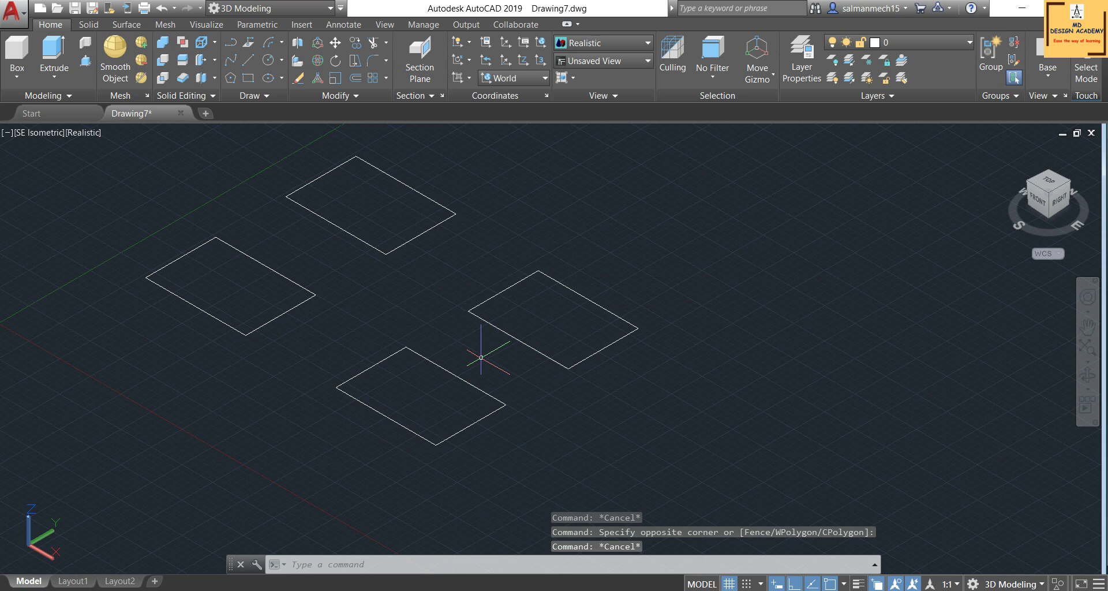
left_click(519, 322)
left_click(450, 398)
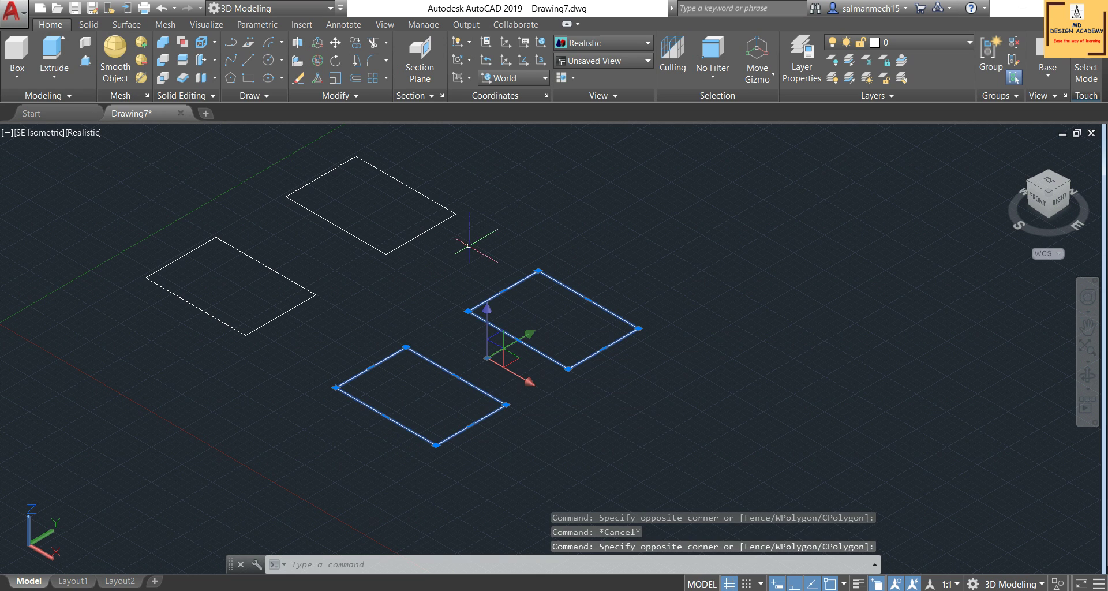
left_click(345, 96)
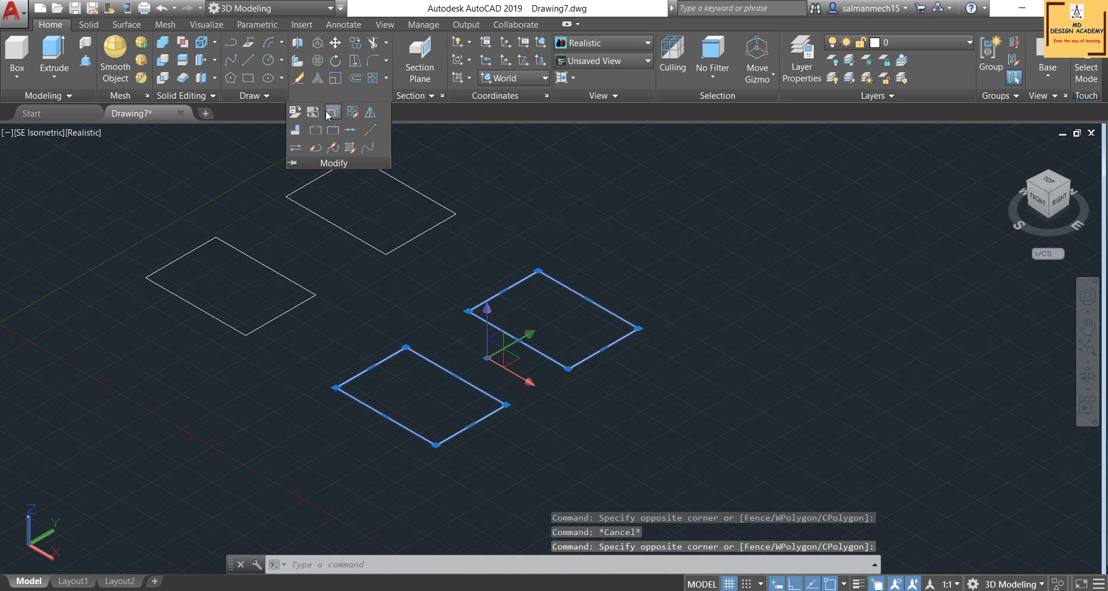
left_click(331, 113)
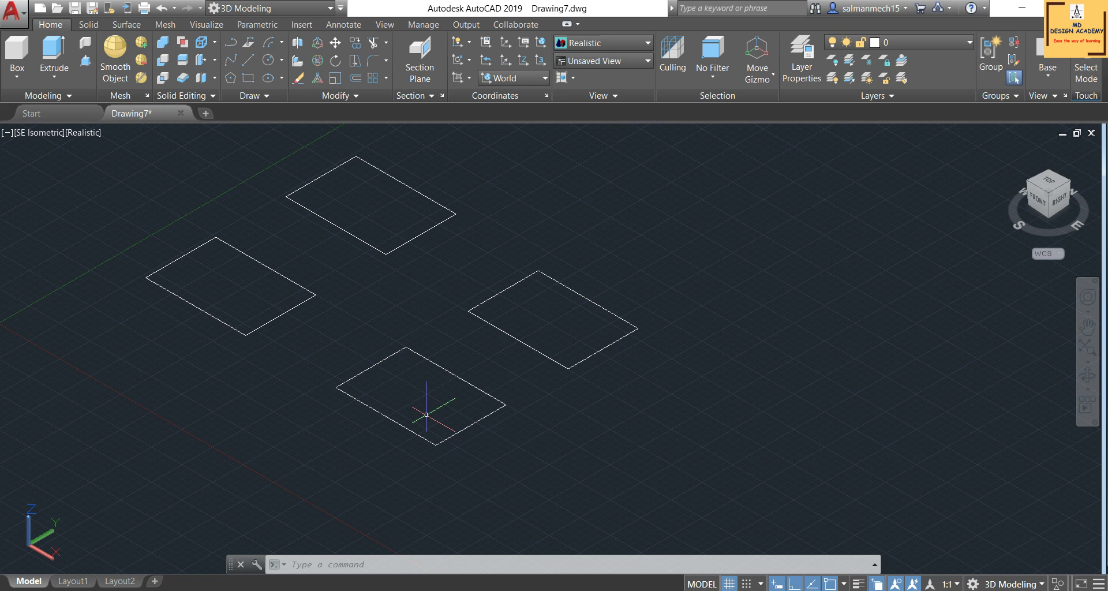
Step: Extrude the left rectangle into a solid box by picking its height
scroll(374, 242, "down", 2)
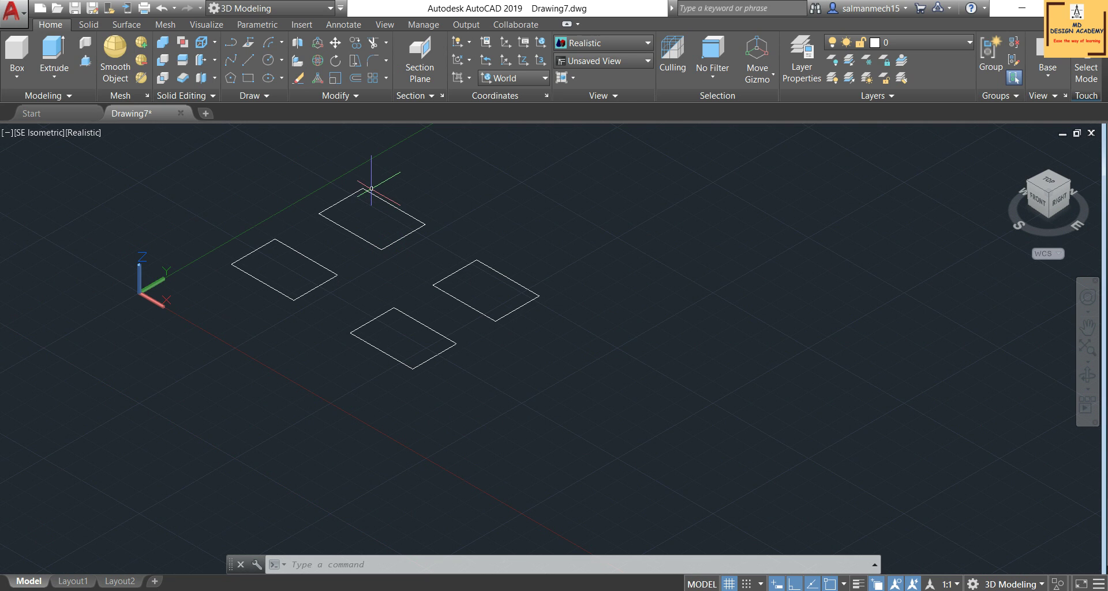
scroll(371, 188, "up", 2)
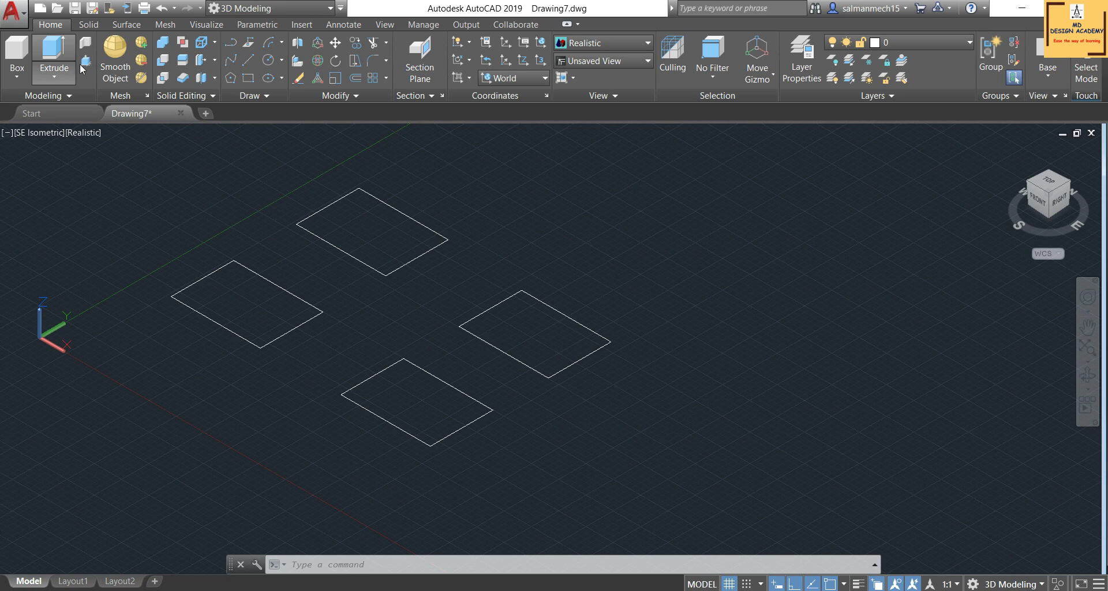
left_click(53, 51)
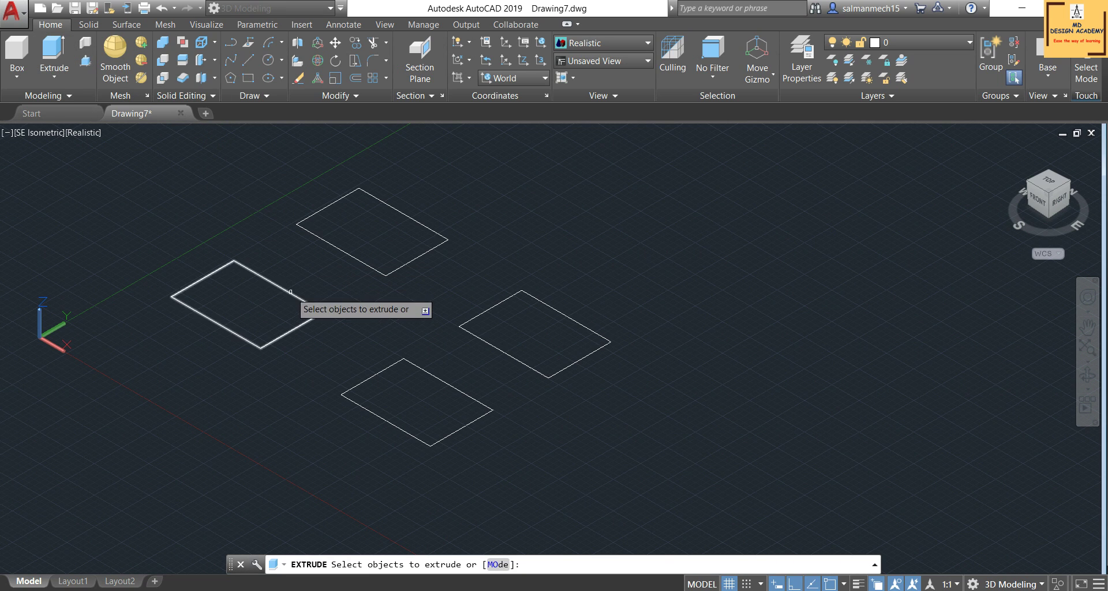
left_click(292, 282)
right_click(292, 283)
left_click(300, 289)
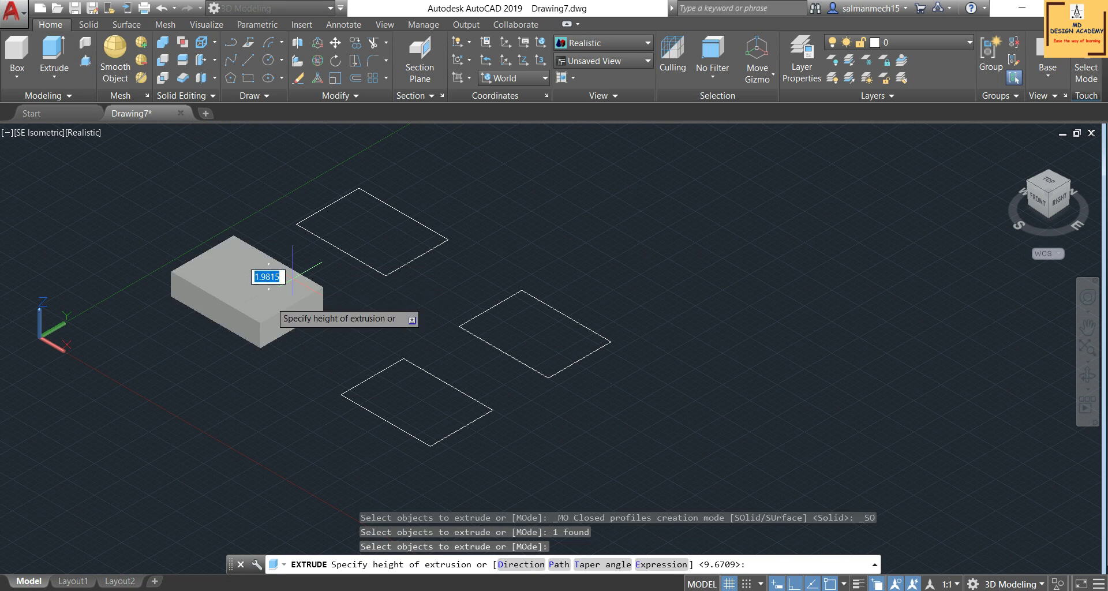
left_click(263, 257)
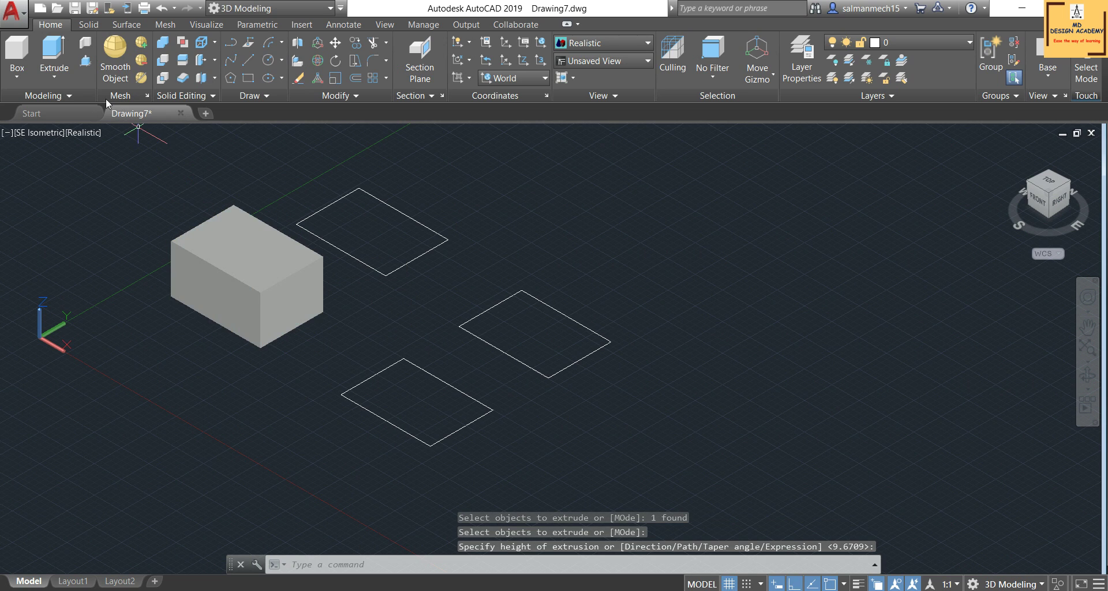
left_click(86, 60)
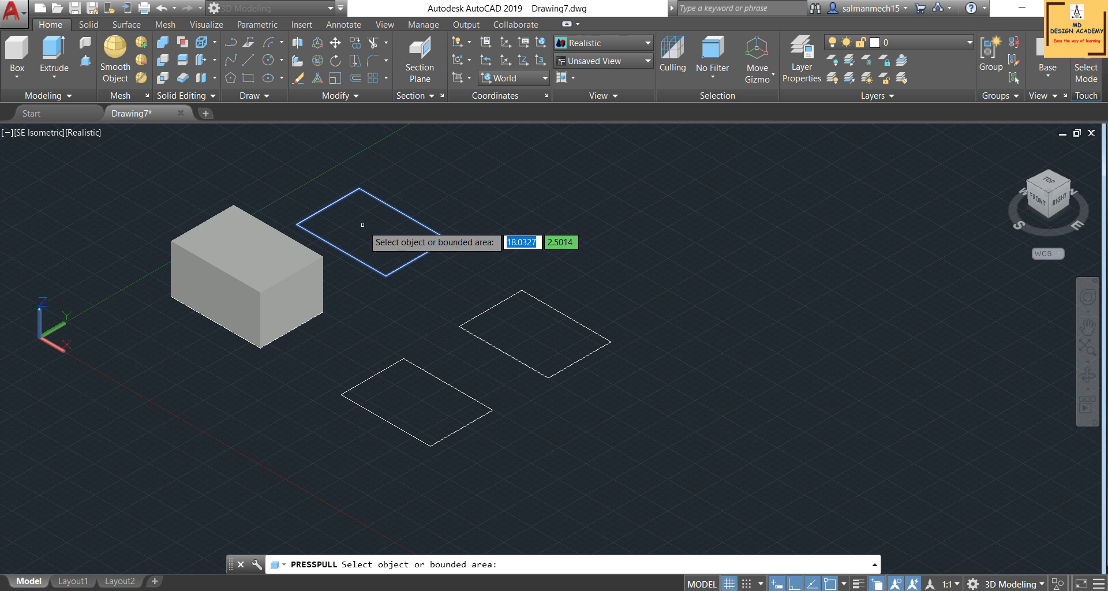
Step: Press-pull the back rectangle upward into a second solid box
left_click(372, 231)
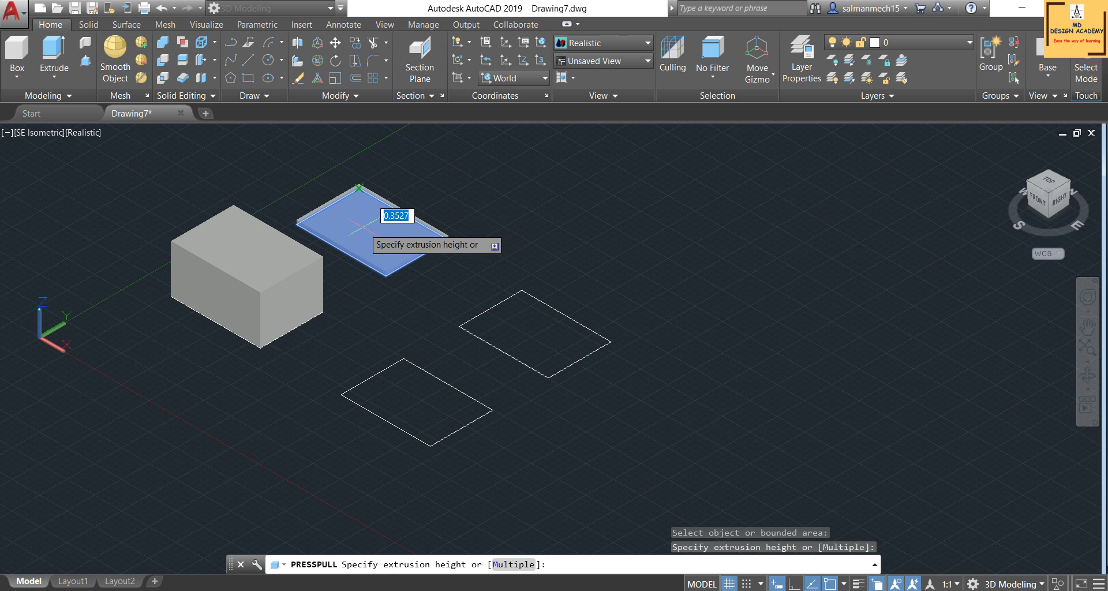
left_click(371, 173)
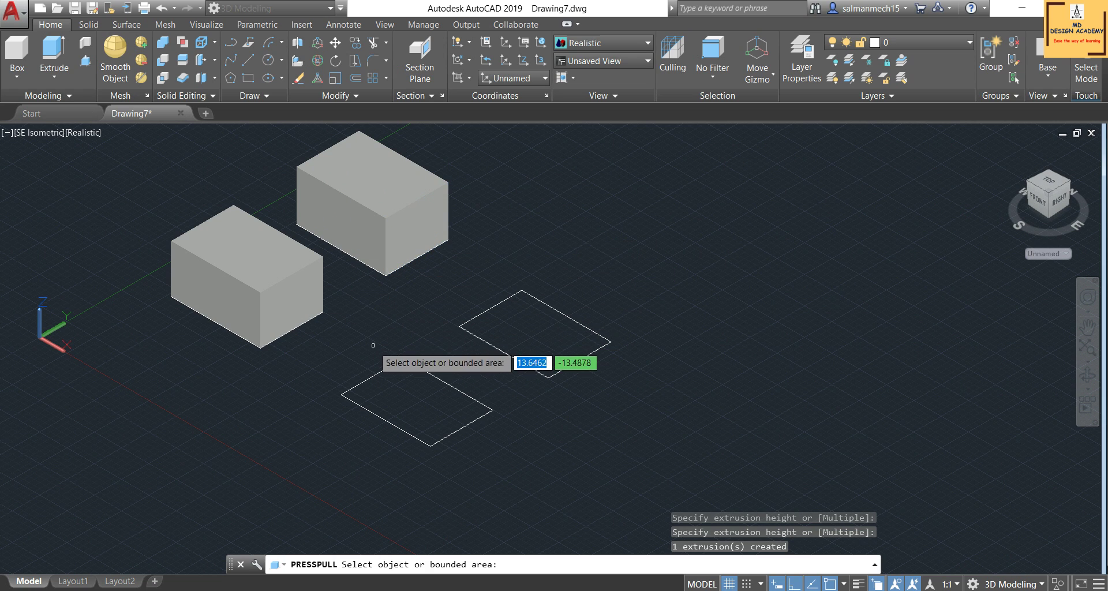
left_click(54, 54)
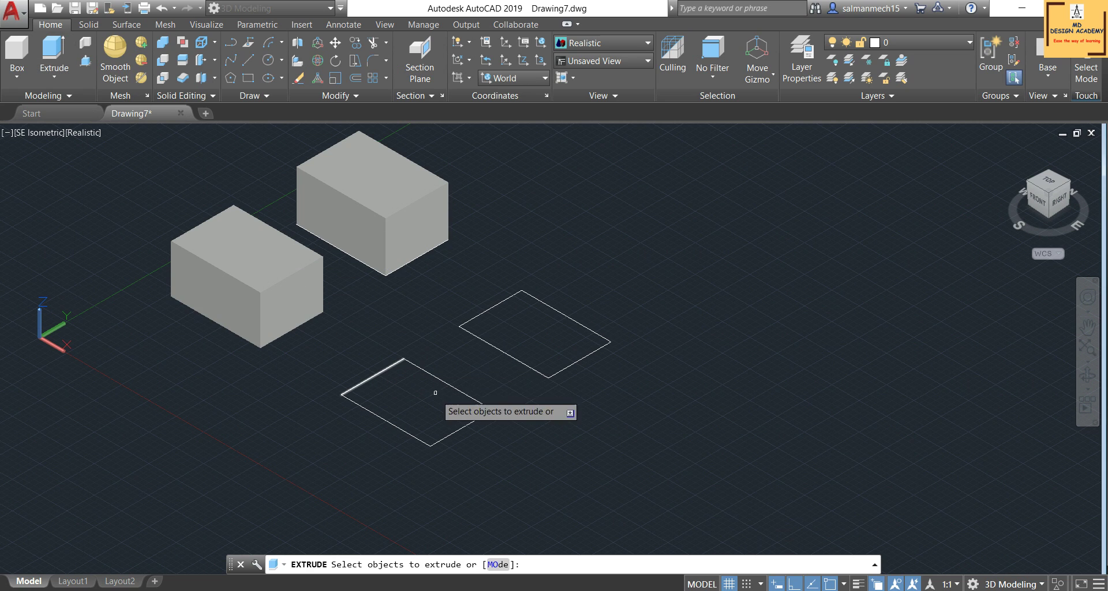
Step: Extrude the front rectangle's four exploded lines into the walls of an open-topped box
left_click(428, 348)
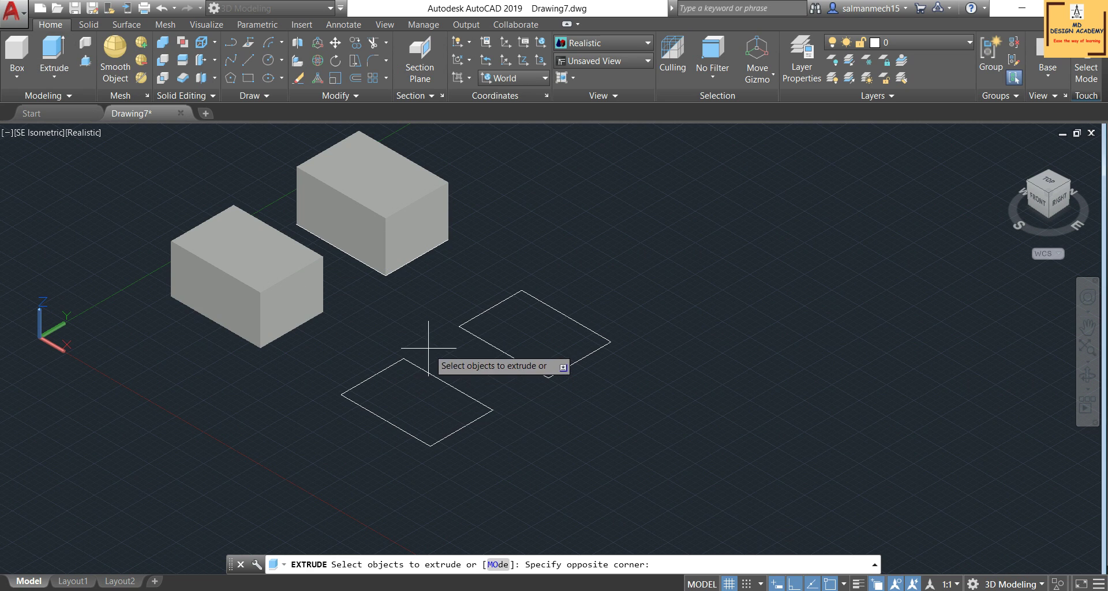
left_click(334, 451)
left_click(506, 396)
left_click(467, 448)
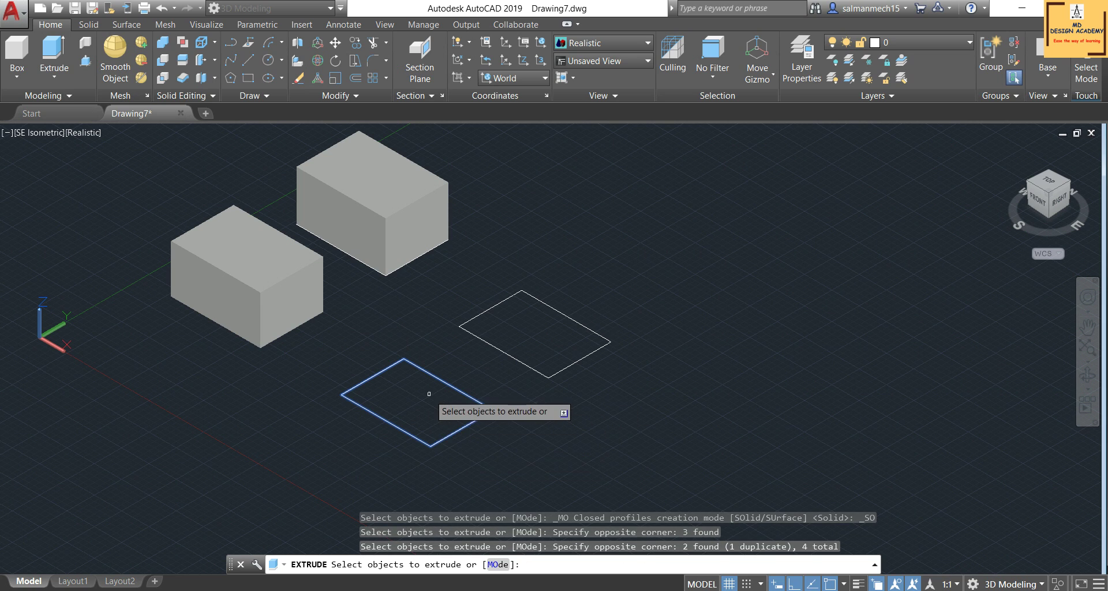
right_click(431, 392)
left_click(450, 402)
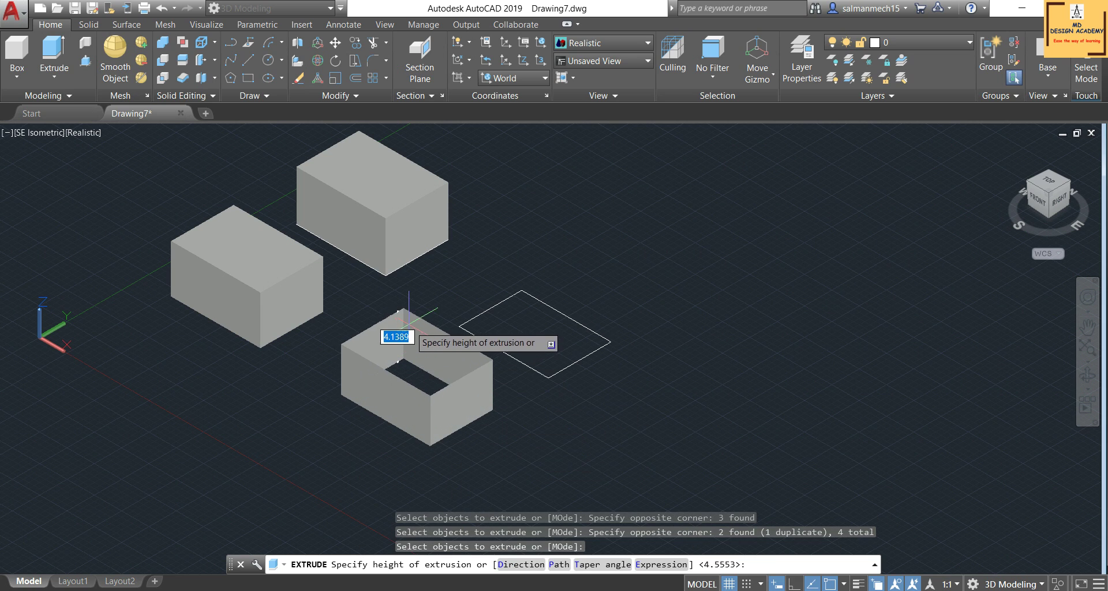
left_click(454, 410)
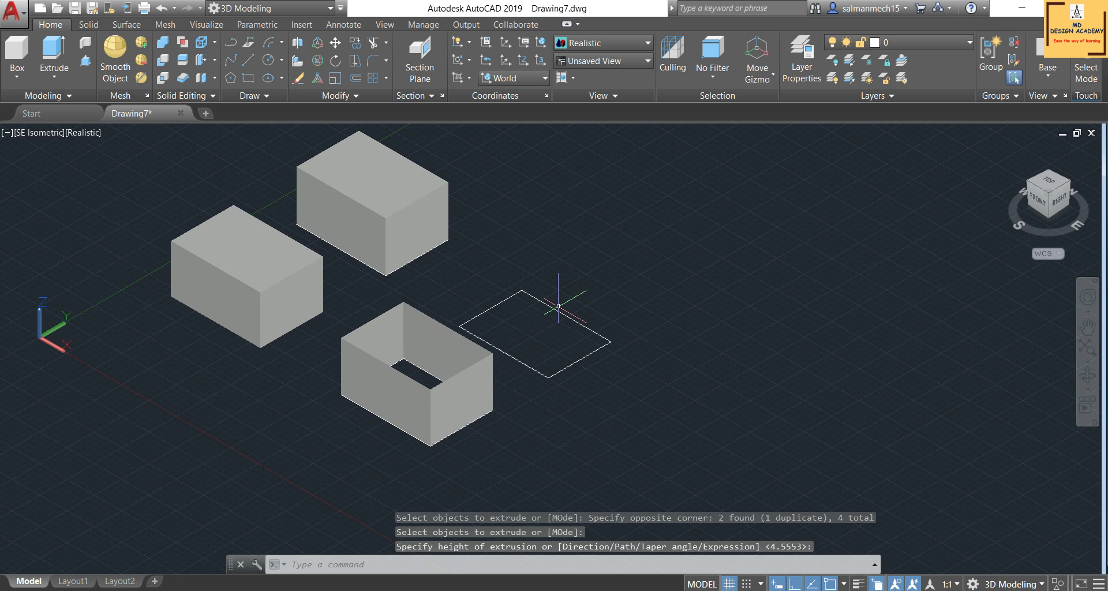
left_click(85, 60)
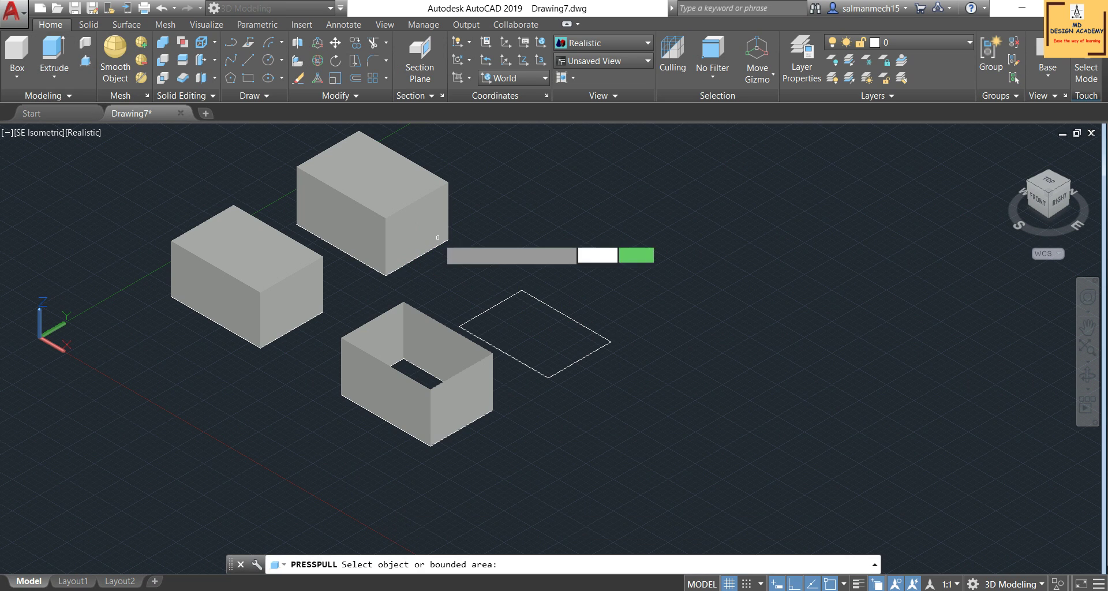
Step: Press-pull the exploded right rectangle into a closed solid box, then zoom out
left_click(537, 326)
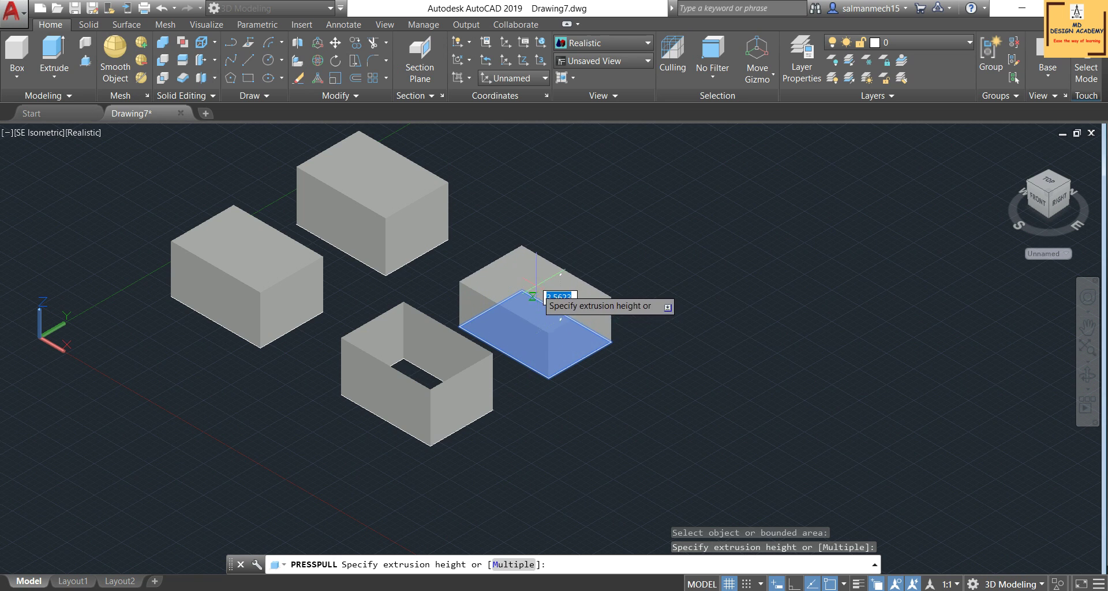
left_click(536, 267)
key("Return")
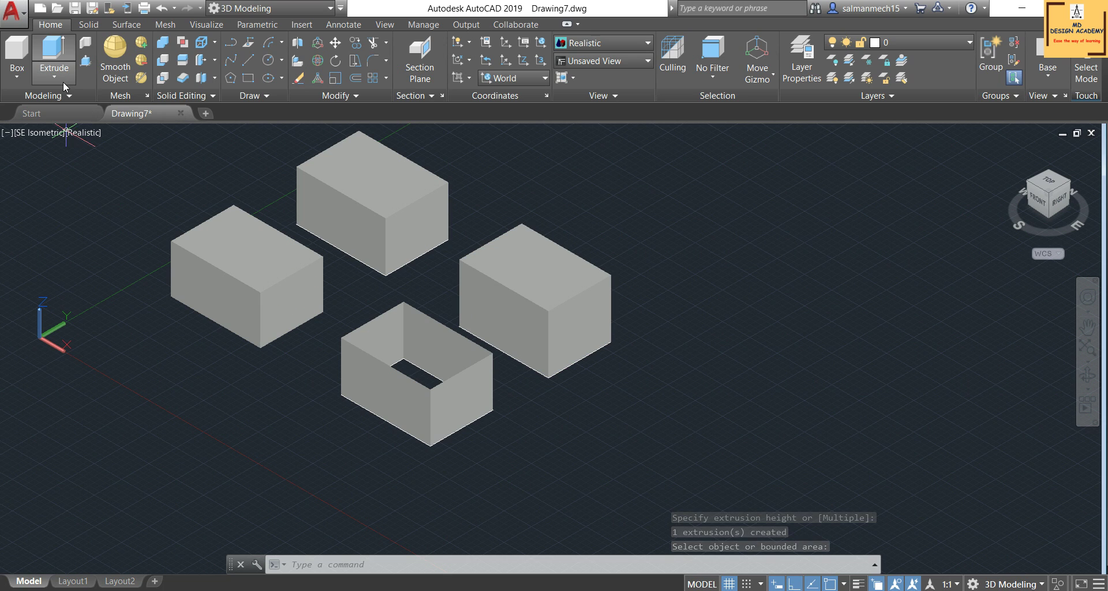
scroll(221, 369, "down", 2)
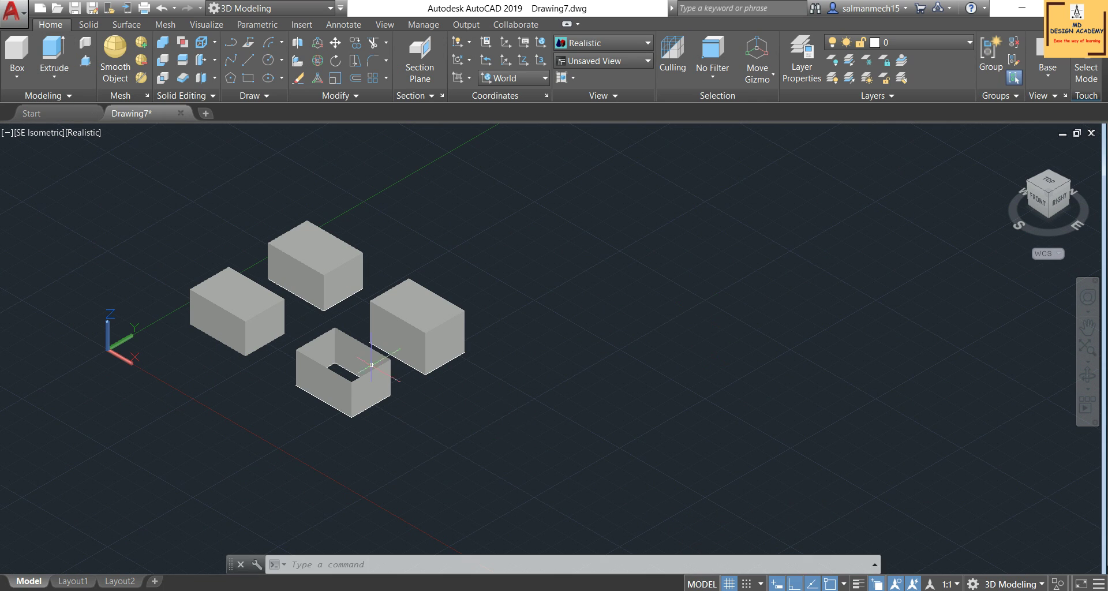
Step: Draw a fifth rectangle in front of the four solids
left_click(244, 80)
left_click(396, 442)
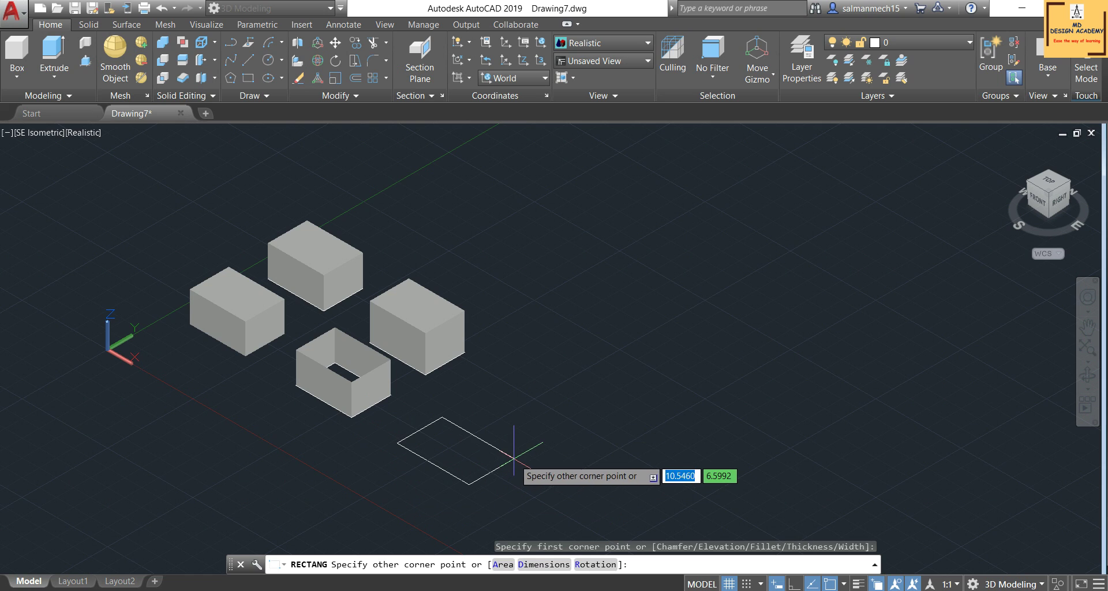
left_click(514, 457)
left_click(249, 78)
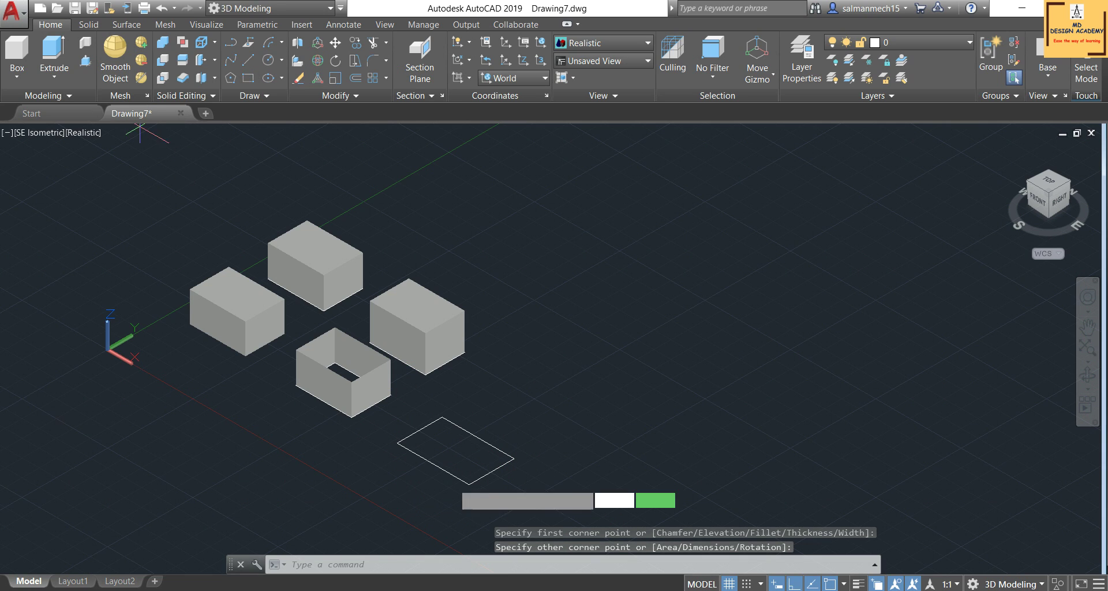
Step: Draw a small circle at the centre of the new rectangle
left_click(268, 61)
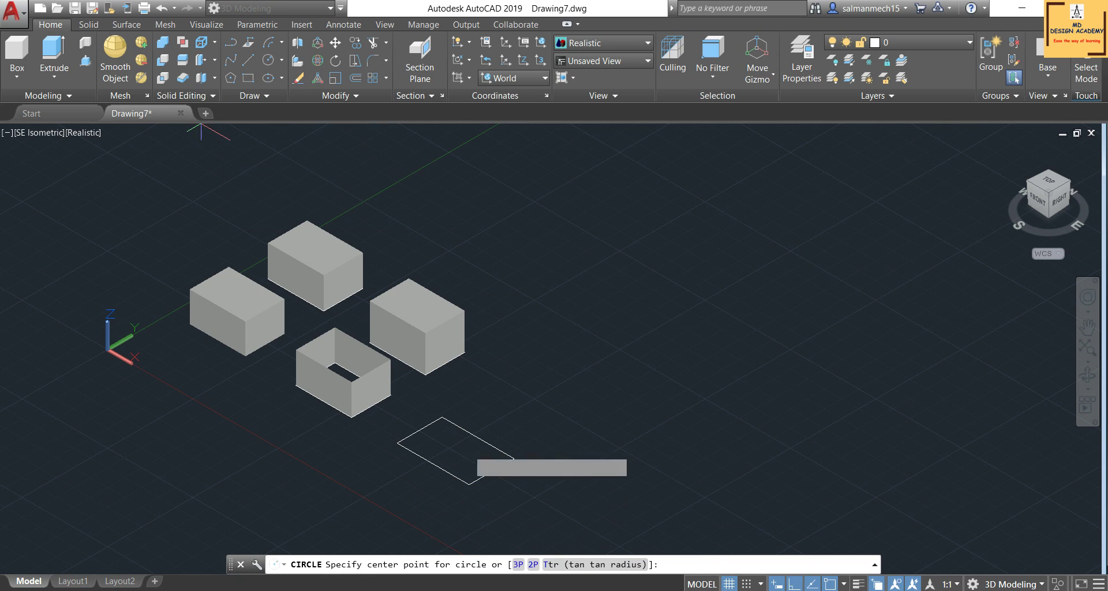
left_click(457, 450)
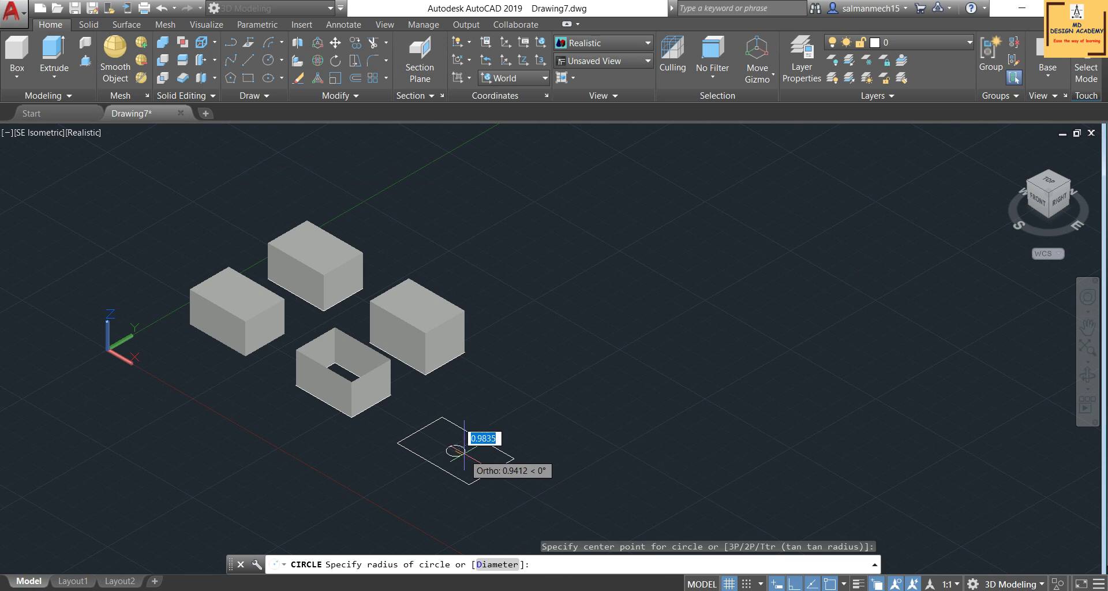
left_click(468, 451)
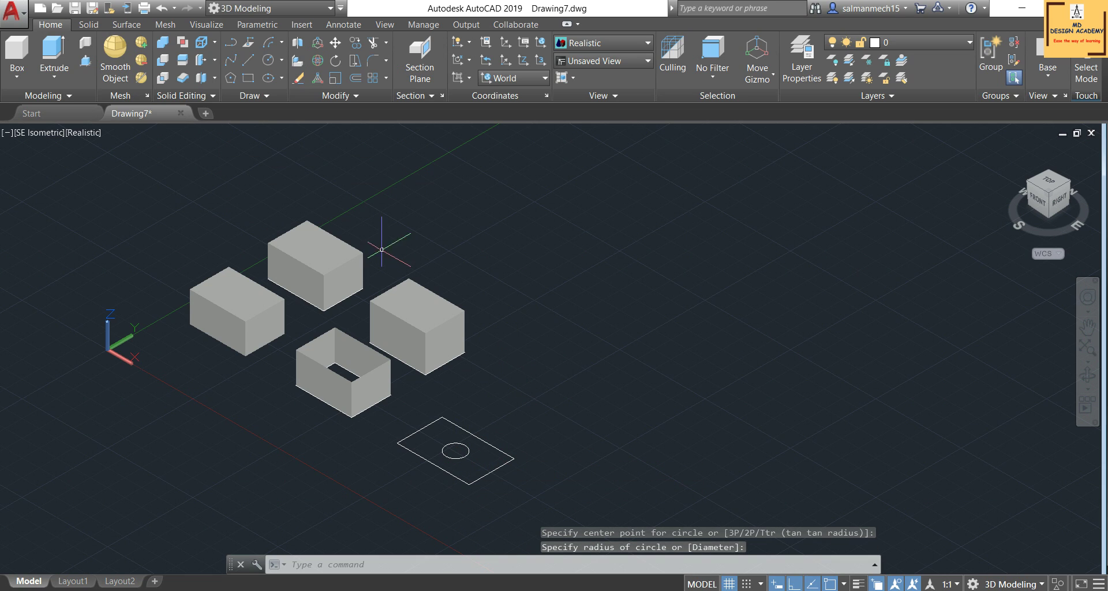
Step: Copy the rectangle and circle together once to the right
left_click(580, 487)
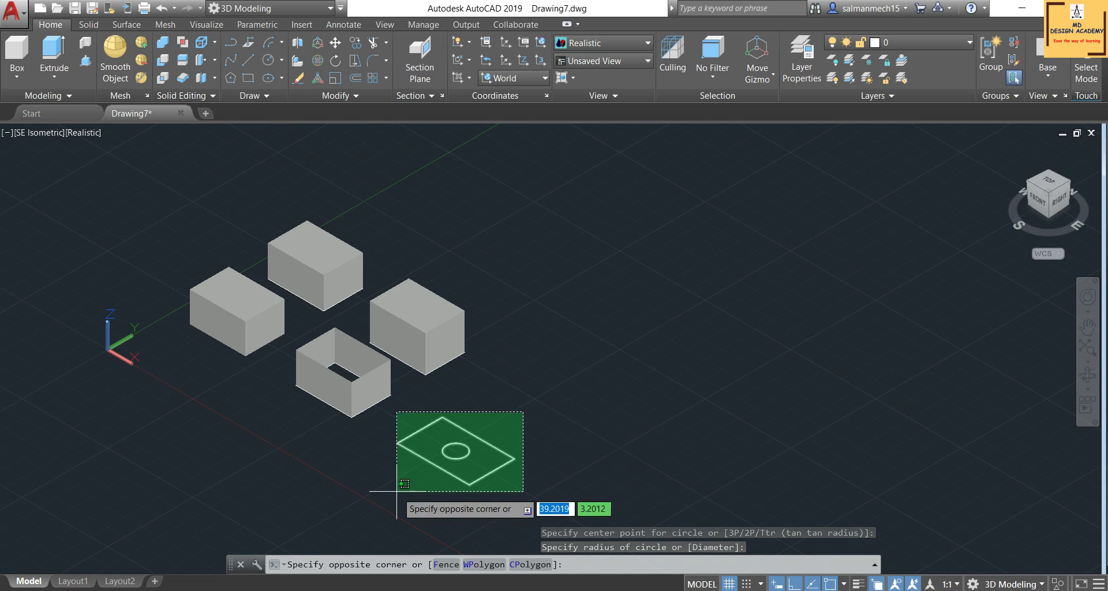
left_click(396, 408)
left_click(358, 48)
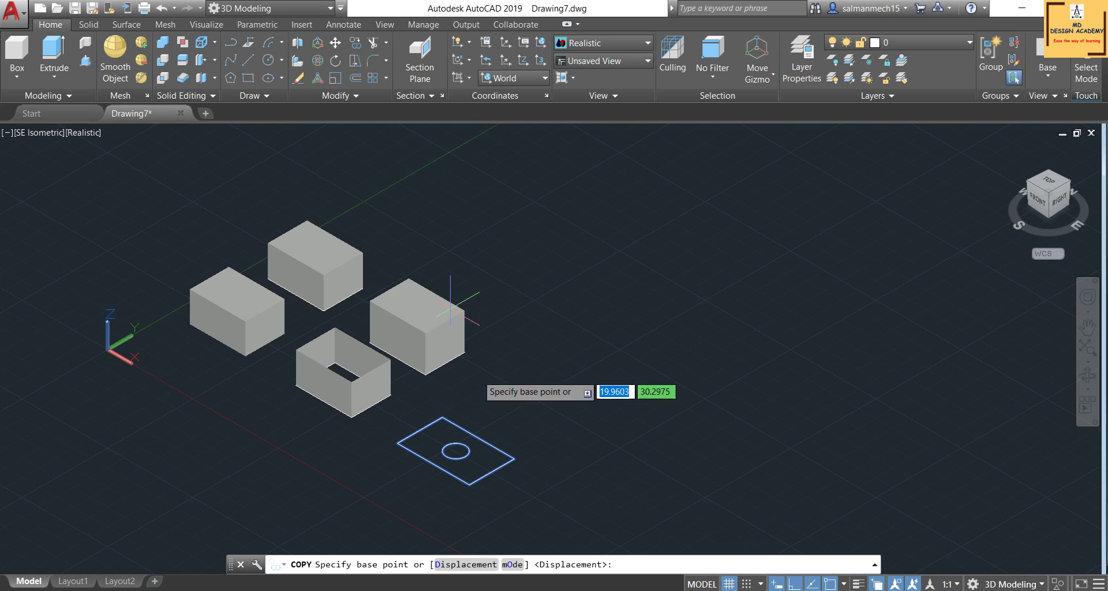
left_click(455, 450)
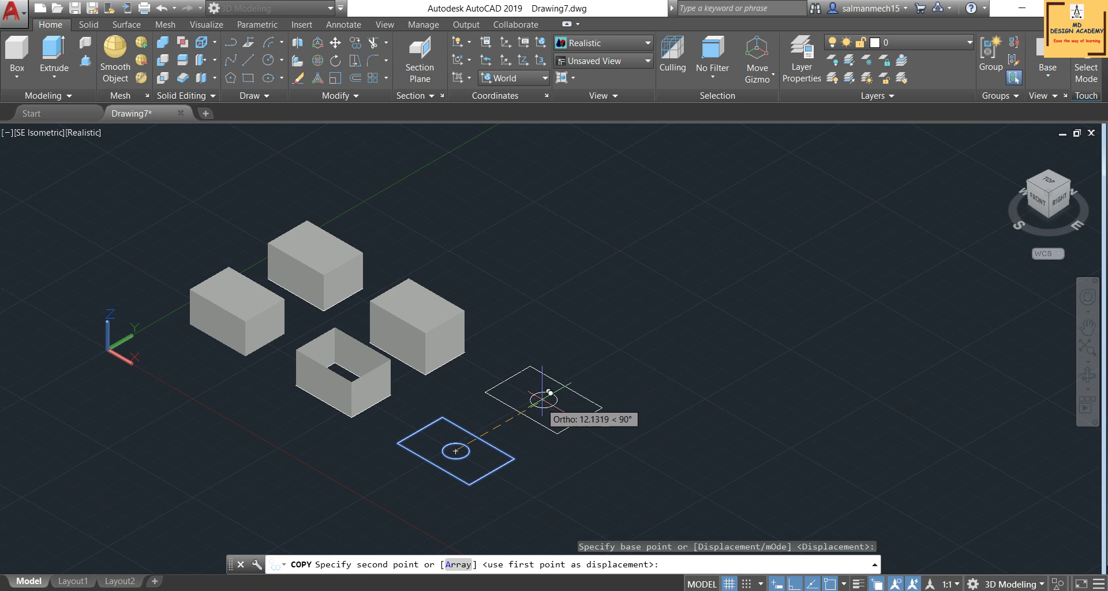
left_click(544, 400)
right_click(691, 351)
left_click(691, 352)
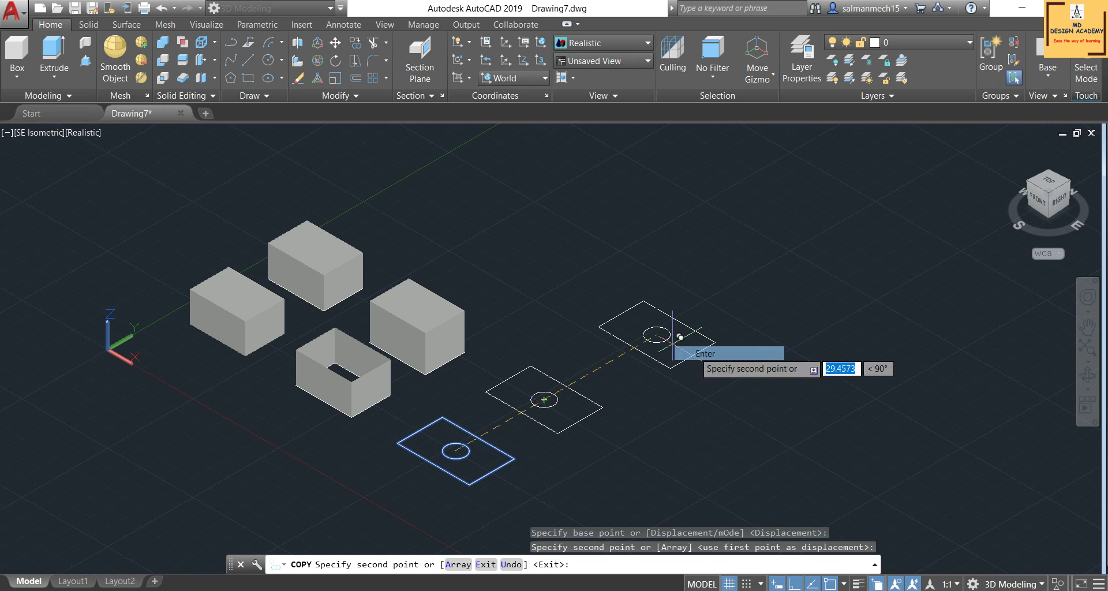
scroll(484, 466, "up", 2)
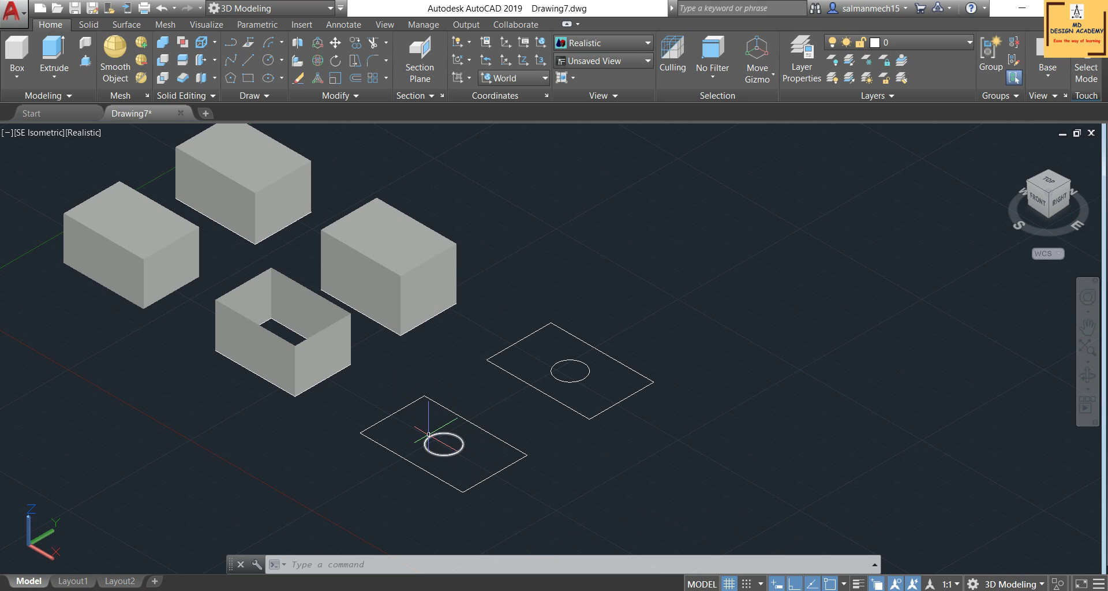
Step: Extrude the front rectangle into a solid box
left_click(63, 72)
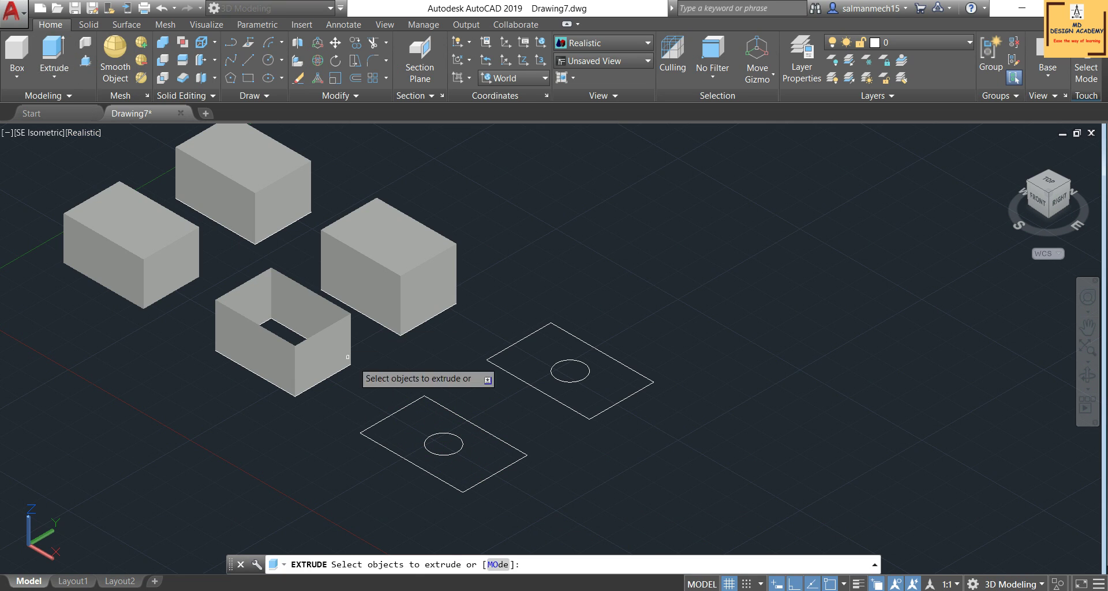
left_click(445, 409)
right_click(456, 390)
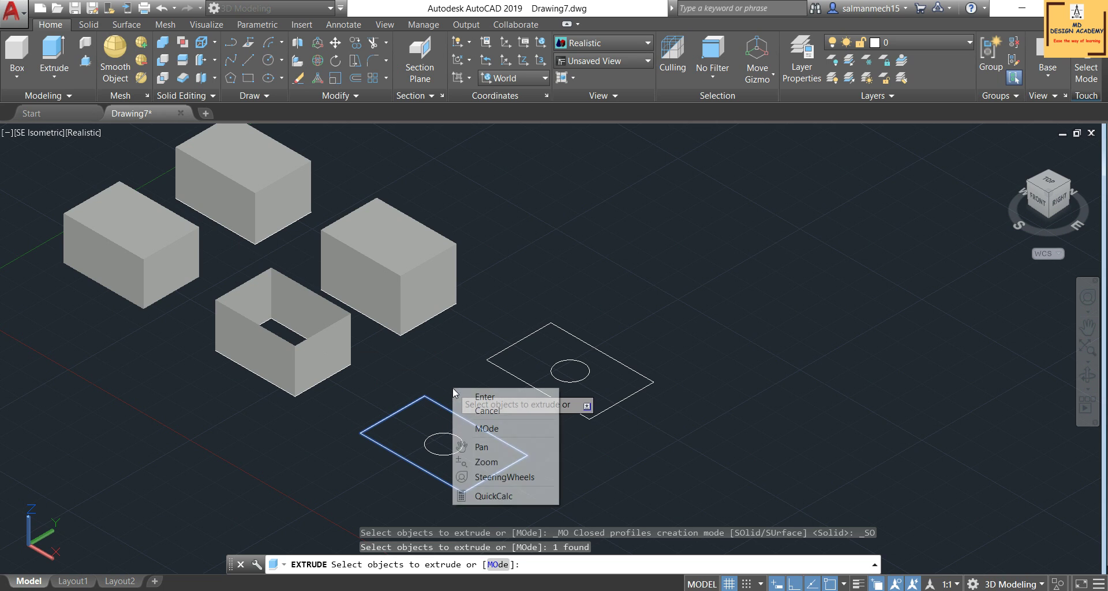
left_click(462, 396)
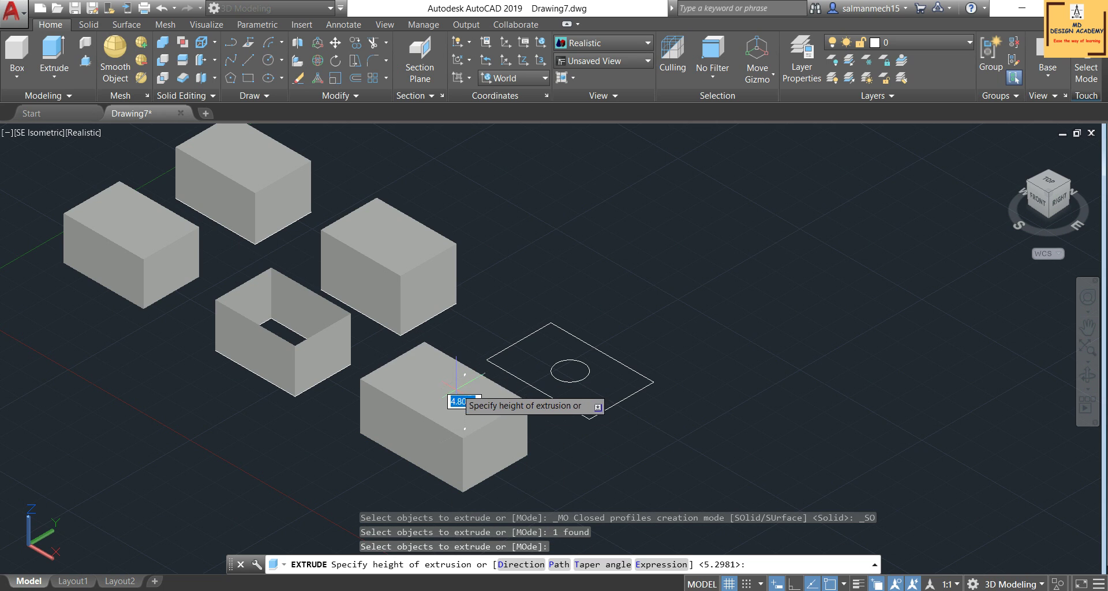
left_click(445, 385)
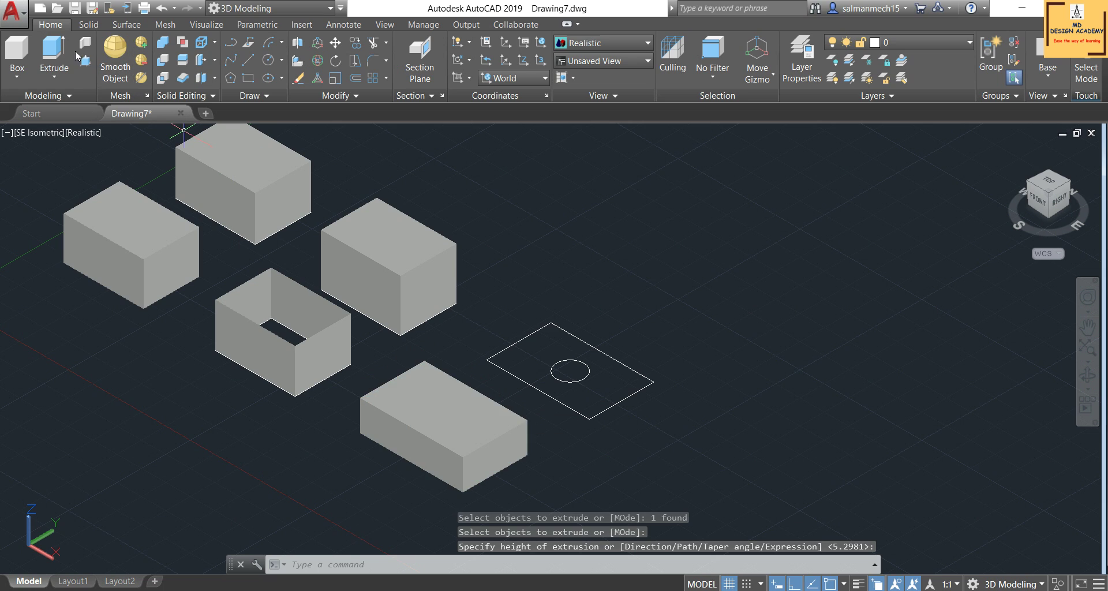
Step: Pick the circle inside the new box for extrusion, then cancel before setting a height
left_click(54, 55)
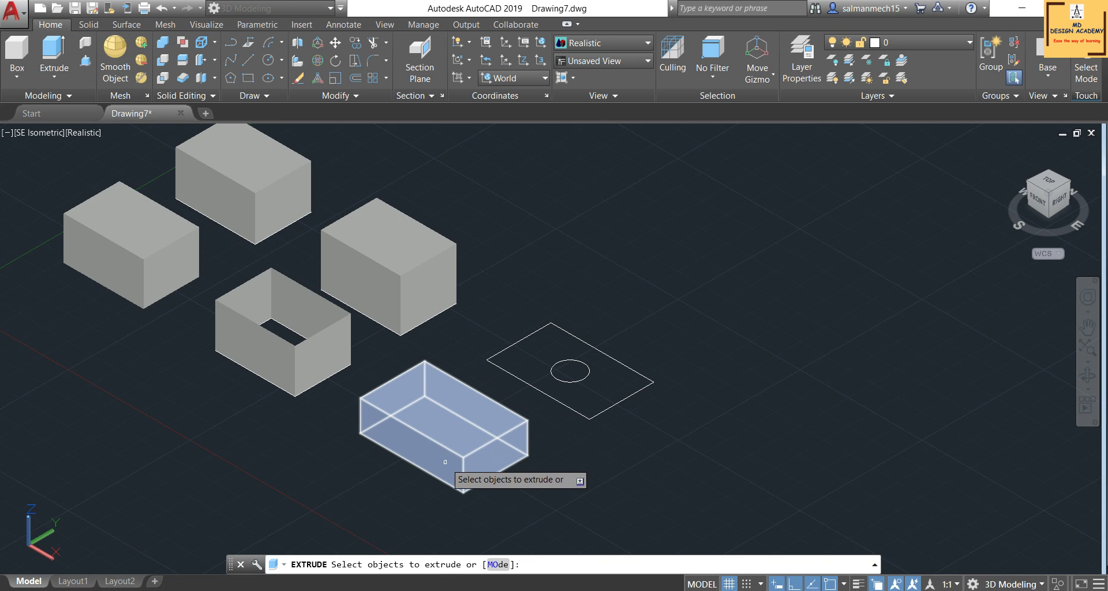
left_click(451, 433)
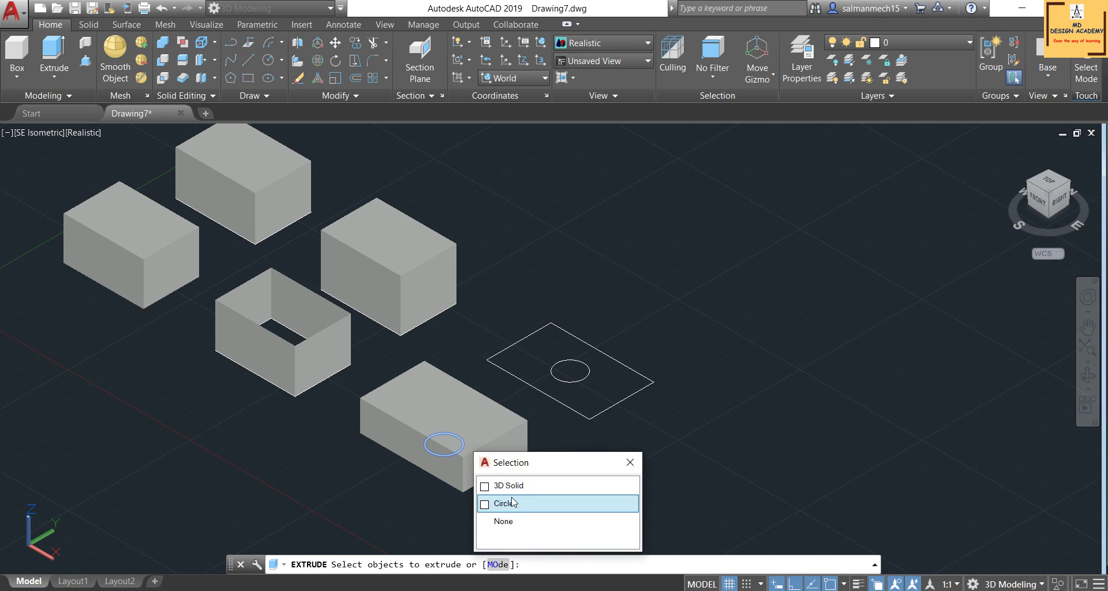
left_click(513, 503)
right_click(466, 442)
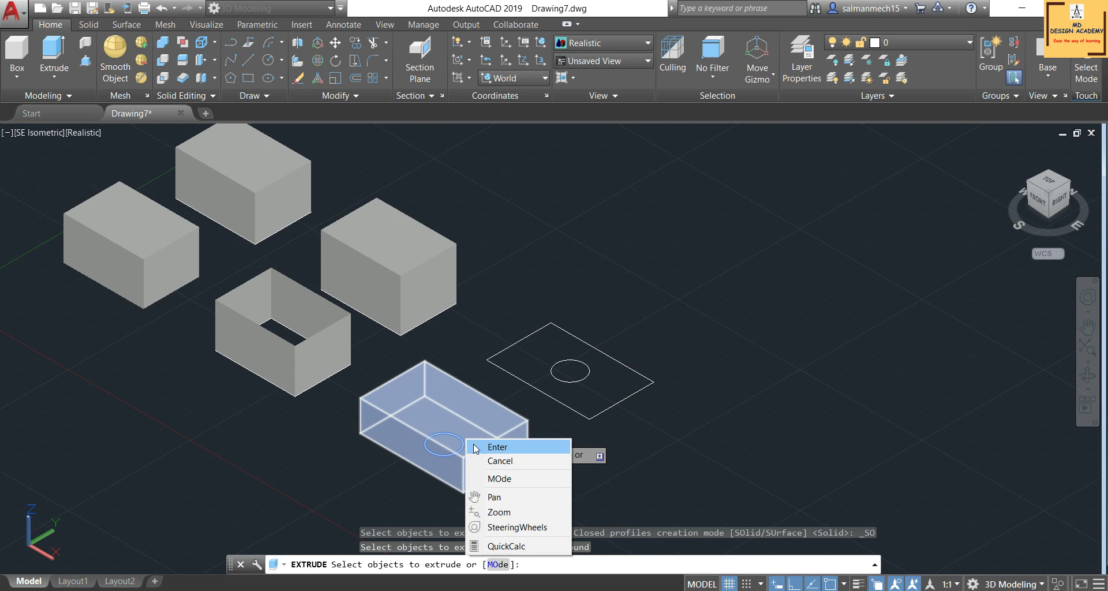
left_click(475, 446)
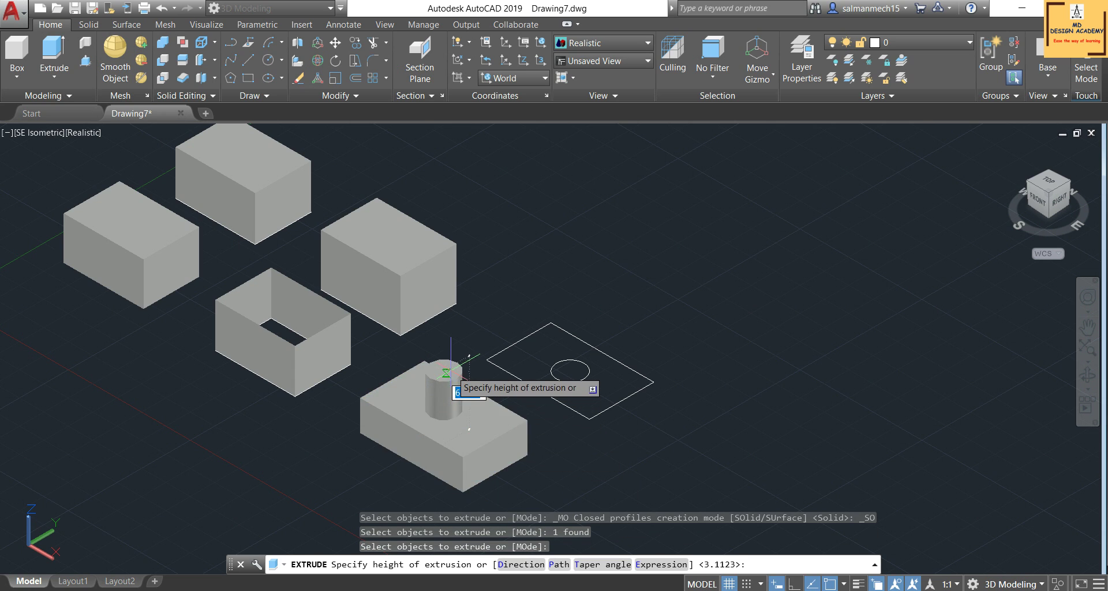
key("Escape")
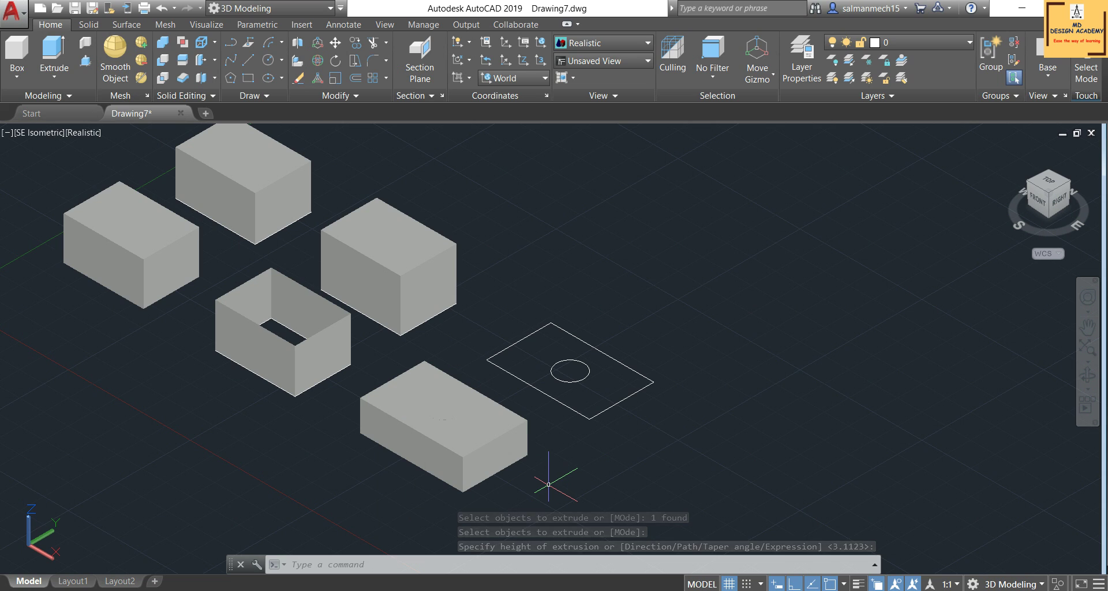
Step: Subtract the cylinder from the lower box, cutting a round hole through its top
left_click(450, 417, "ctrl")
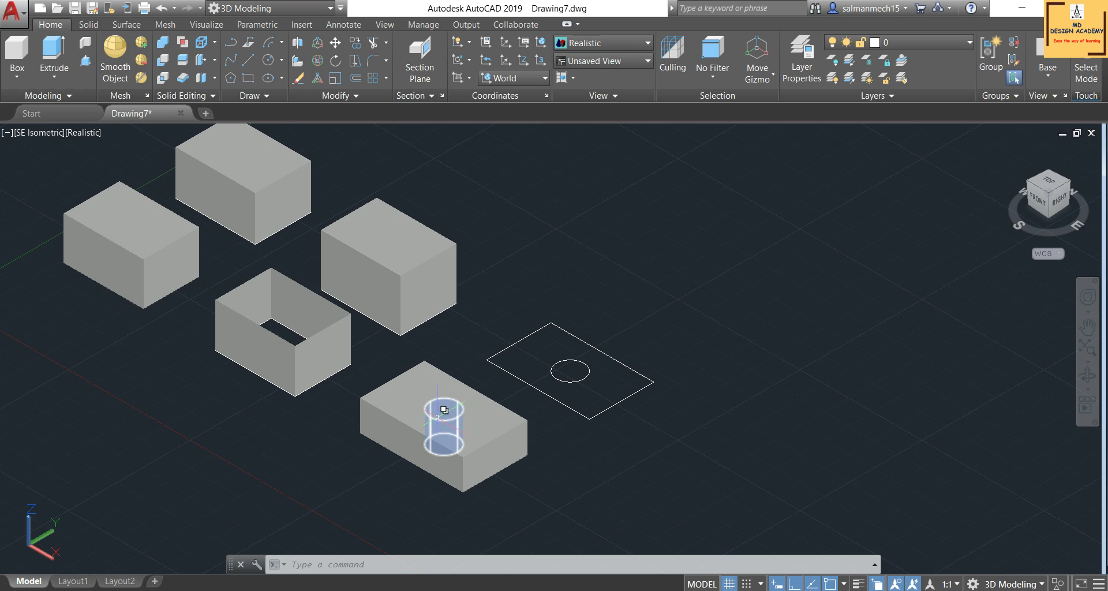
left_click(254, 168)
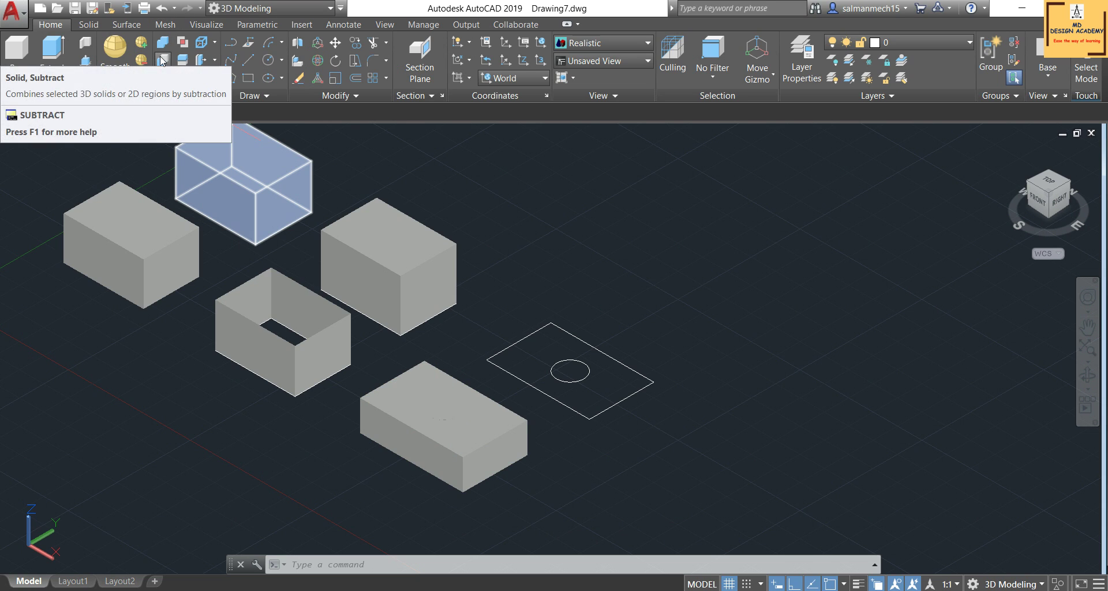
left_click(163, 60)
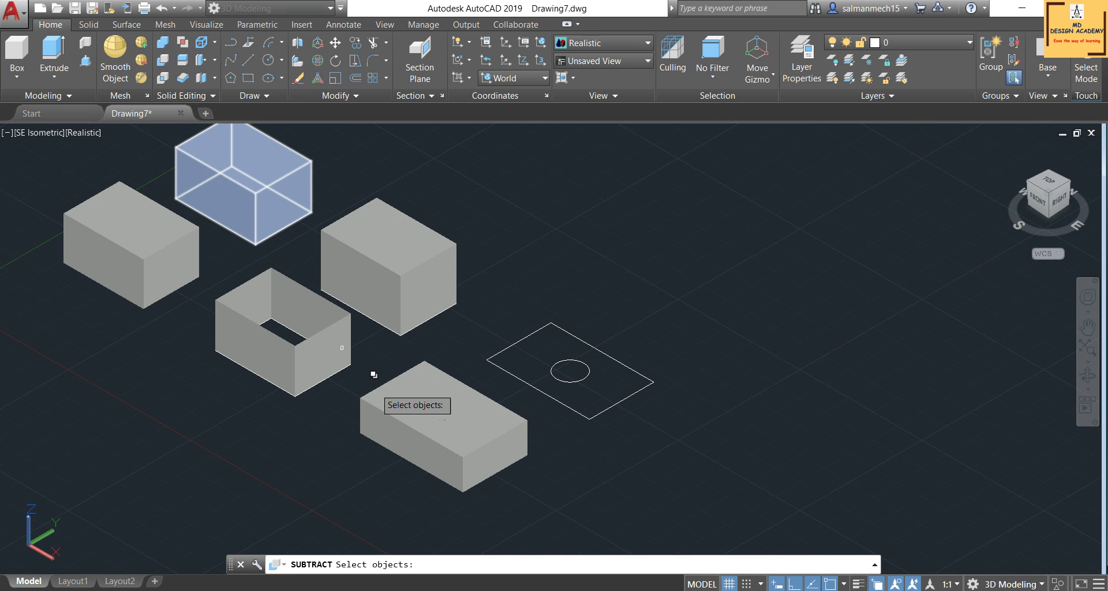
left_click(479, 439)
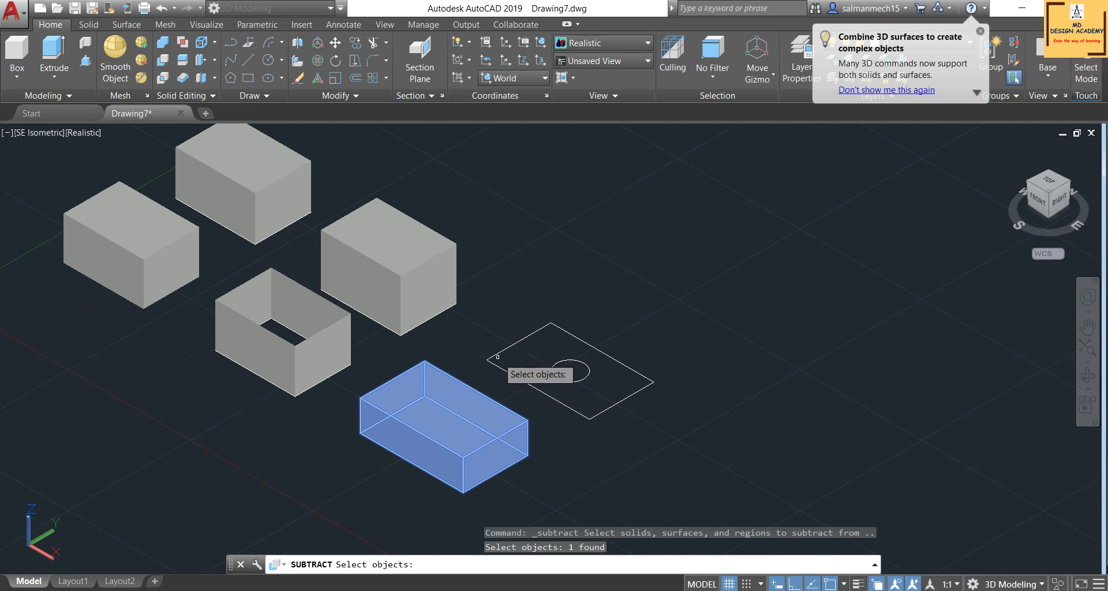
key("Return")
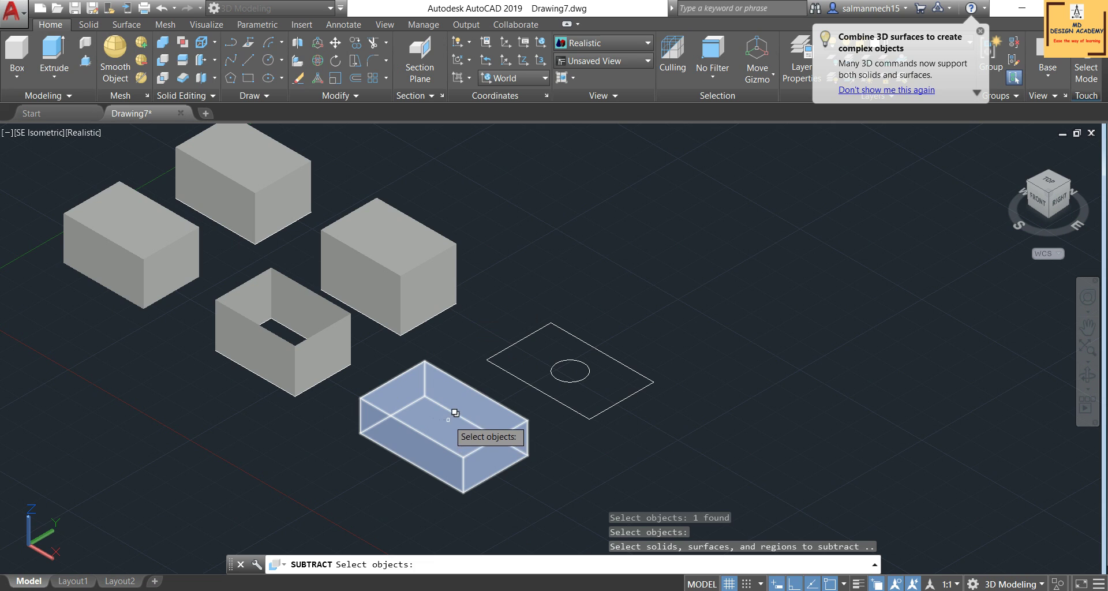
left_click(451, 415)
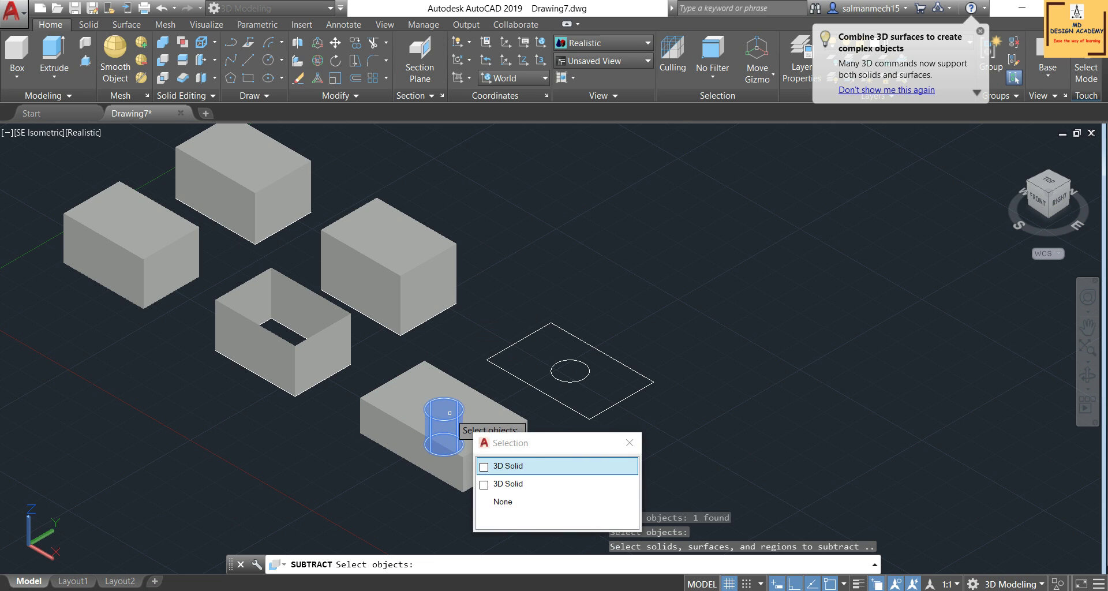
left_click(507, 464)
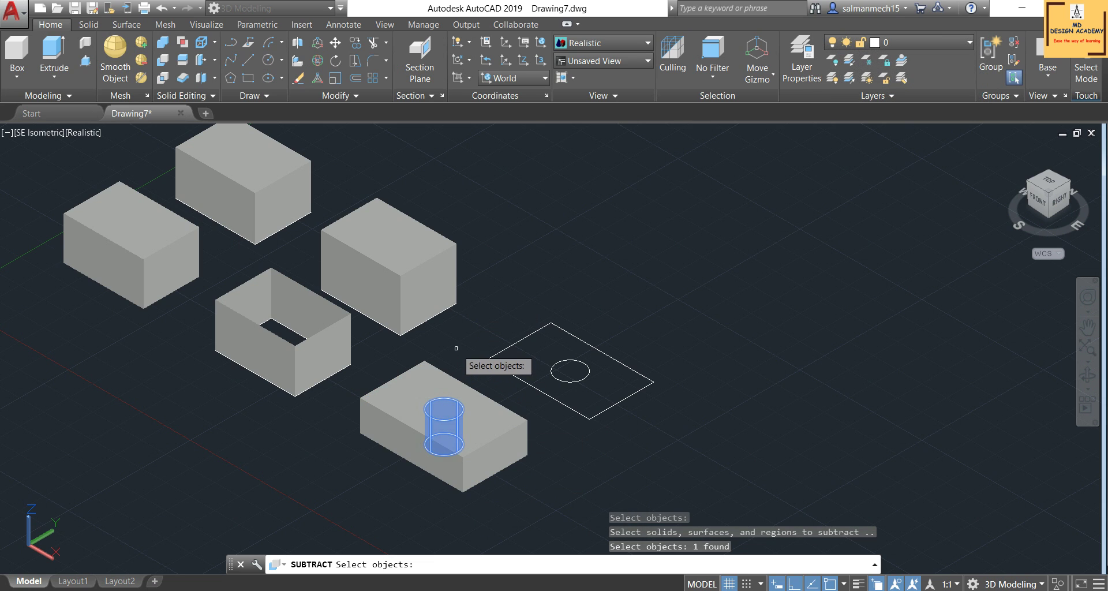
key("Return")
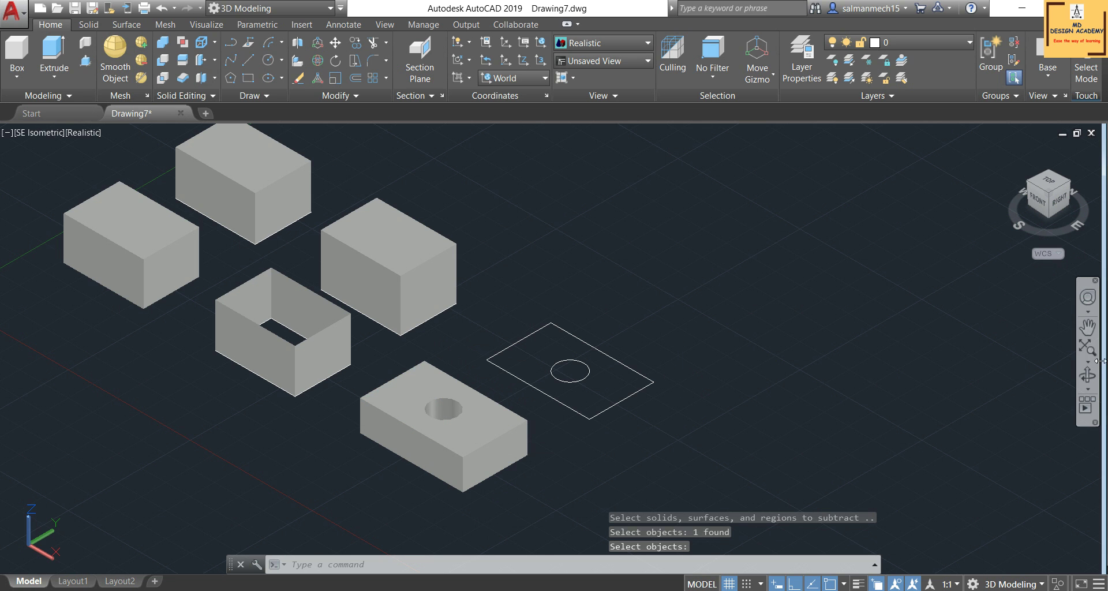
Step: Orbit the view to a new angle, then start PRESSPULL with Ctrl+Shift+E
left_click(1088, 375)
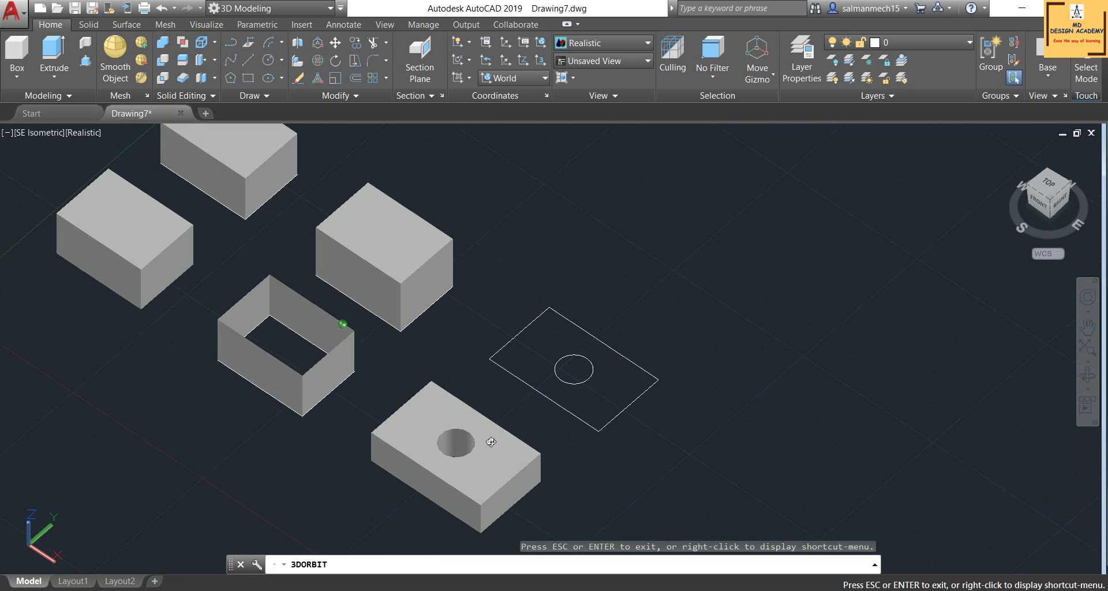
mouse_move(490, 429)
left_mouse_down()
mouse_move(440, 434)
mouse_move(466, 437)
left_mouse_up()
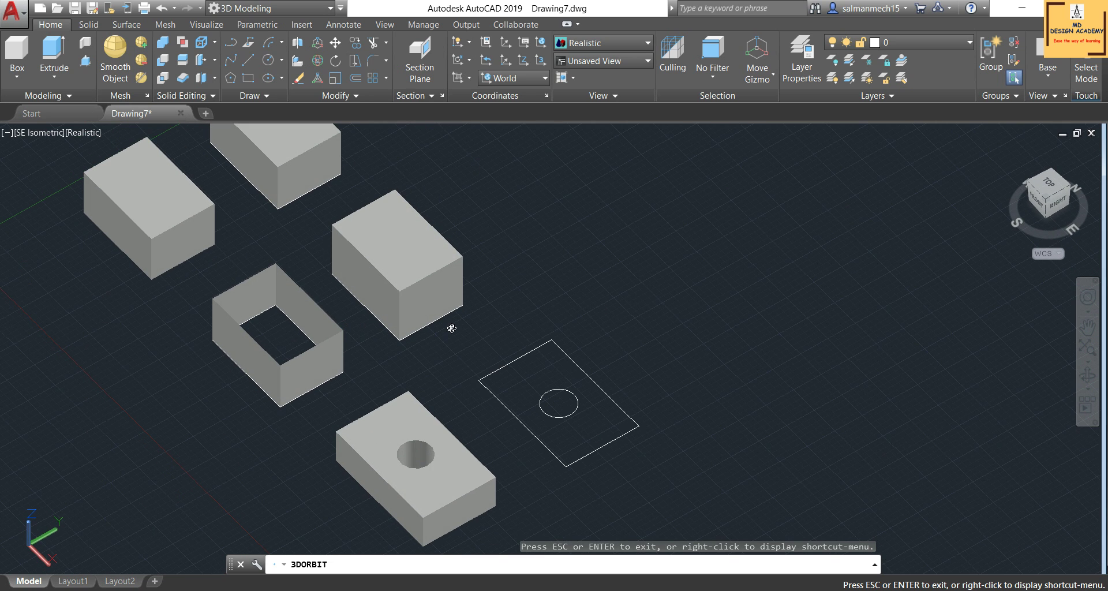
right_click(452, 328)
left_click(460, 335)
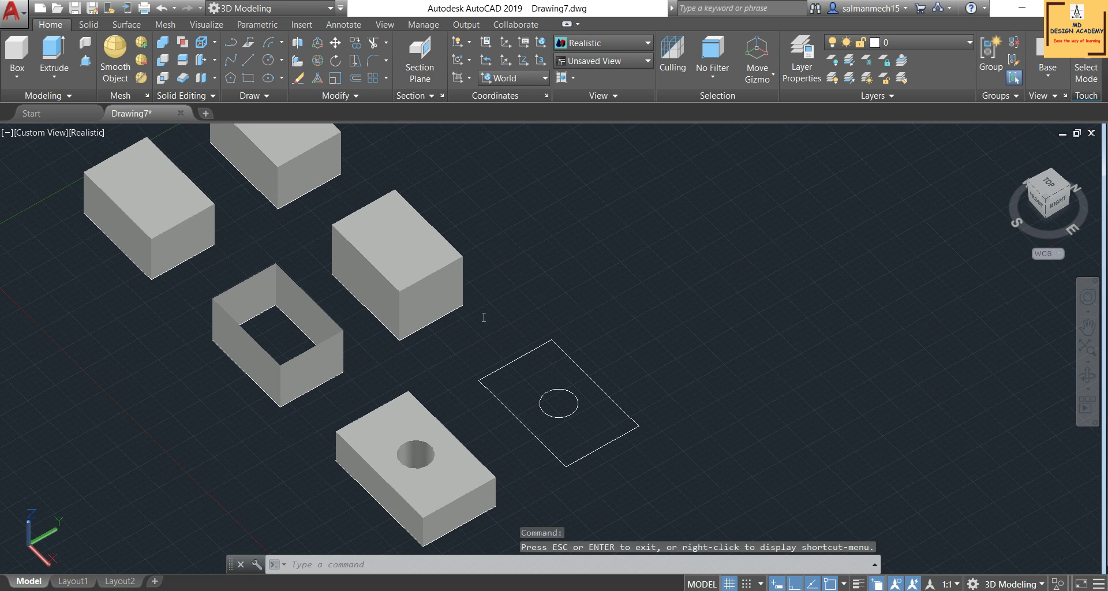
key("ctrl+shift+e")
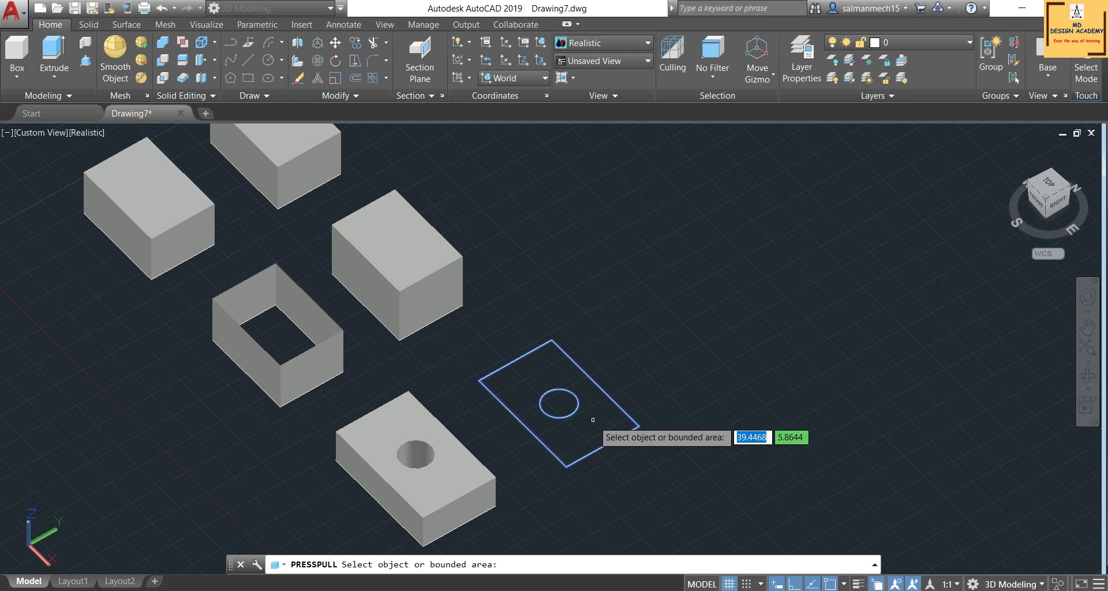
Step: Press-pull the area around the circle into a holed block, then lengthen its front and raise its top
left_click(593, 420)
left_click(597, 369)
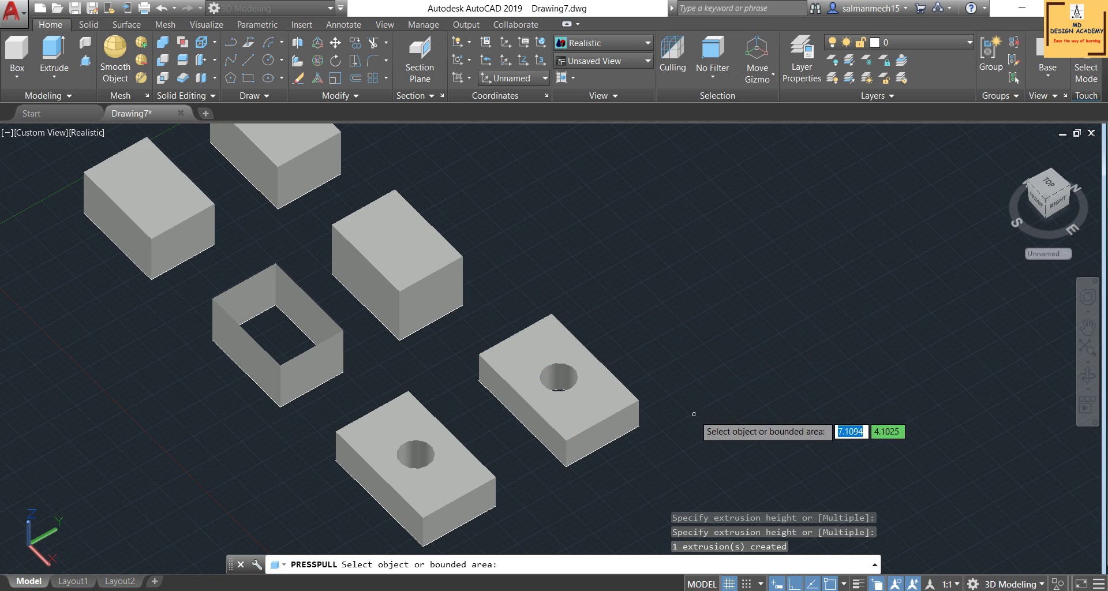
left_click(606, 429)
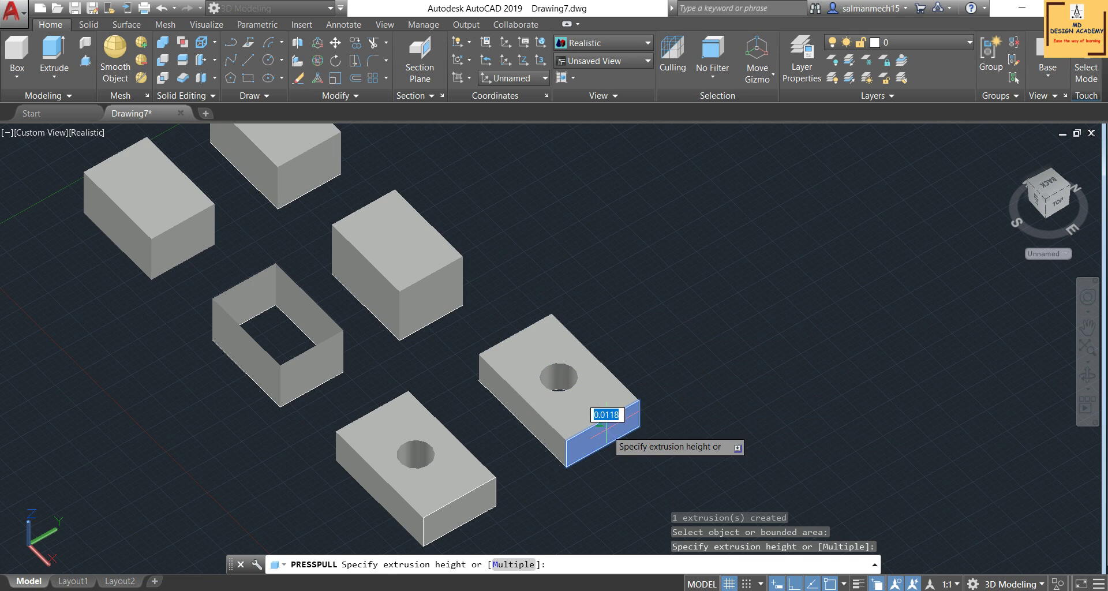
left_click(693, 461)
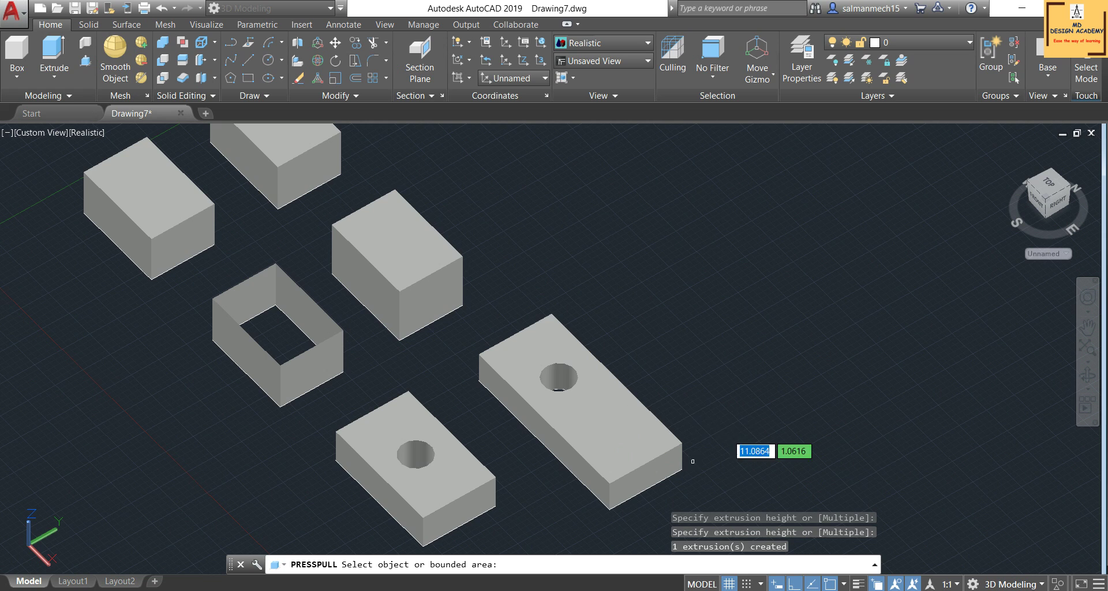
left_click(610, 403)
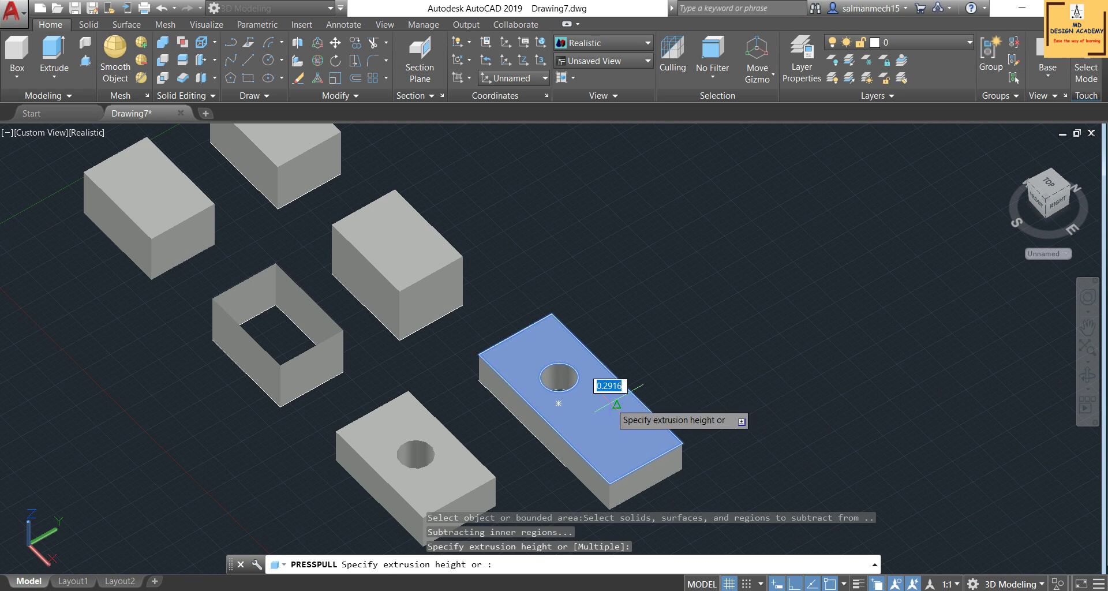
left_click(618, 348)
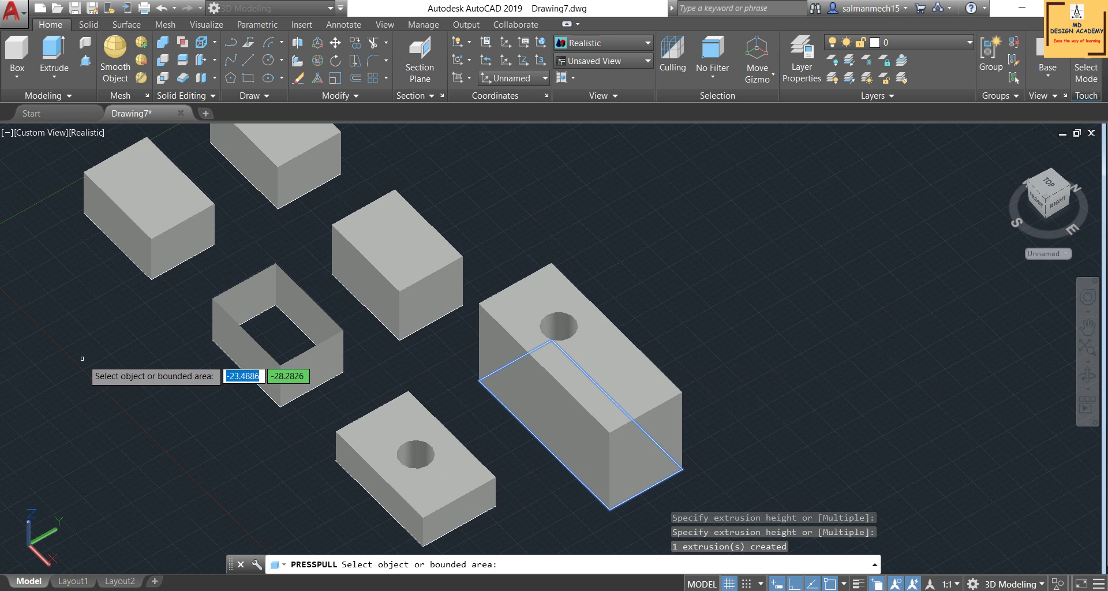
key("Return")
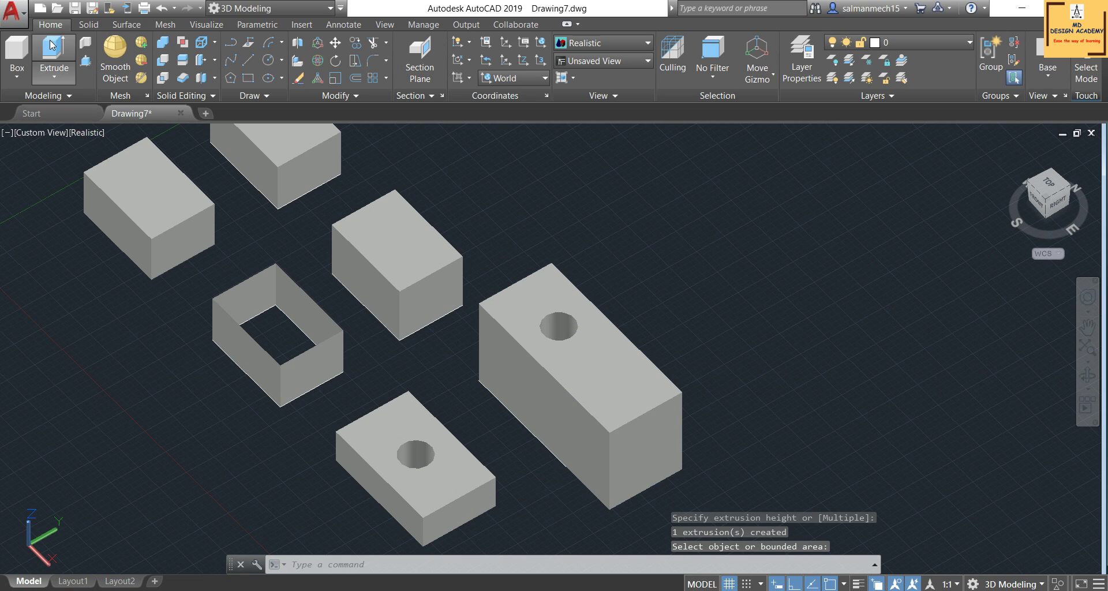
left_click(53, 49)
left_click(440, 476)
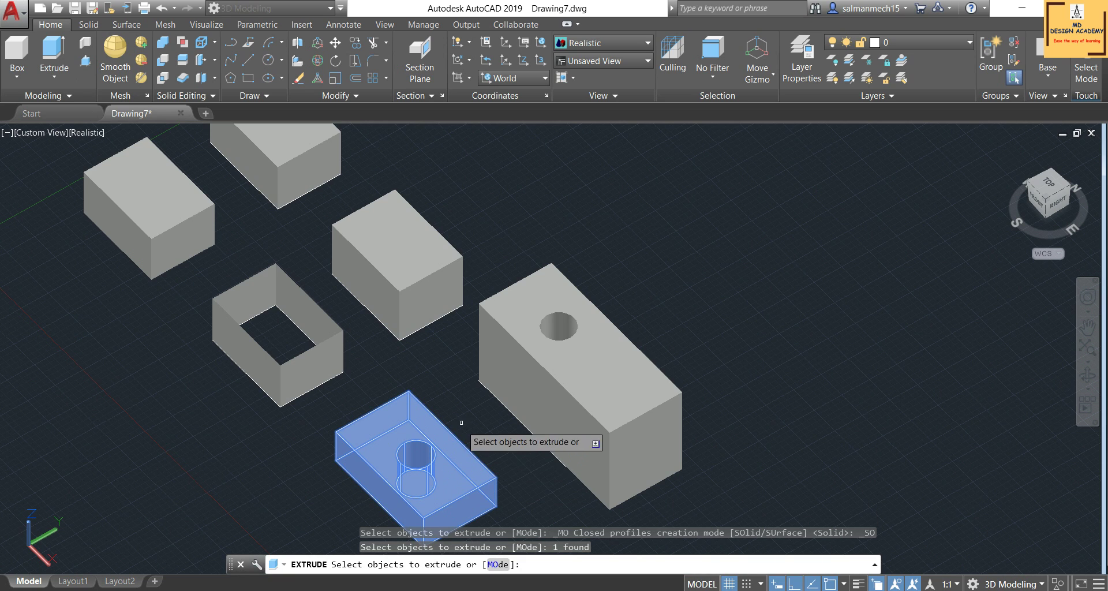
right_click(479, 420)
left_click(479, 419)
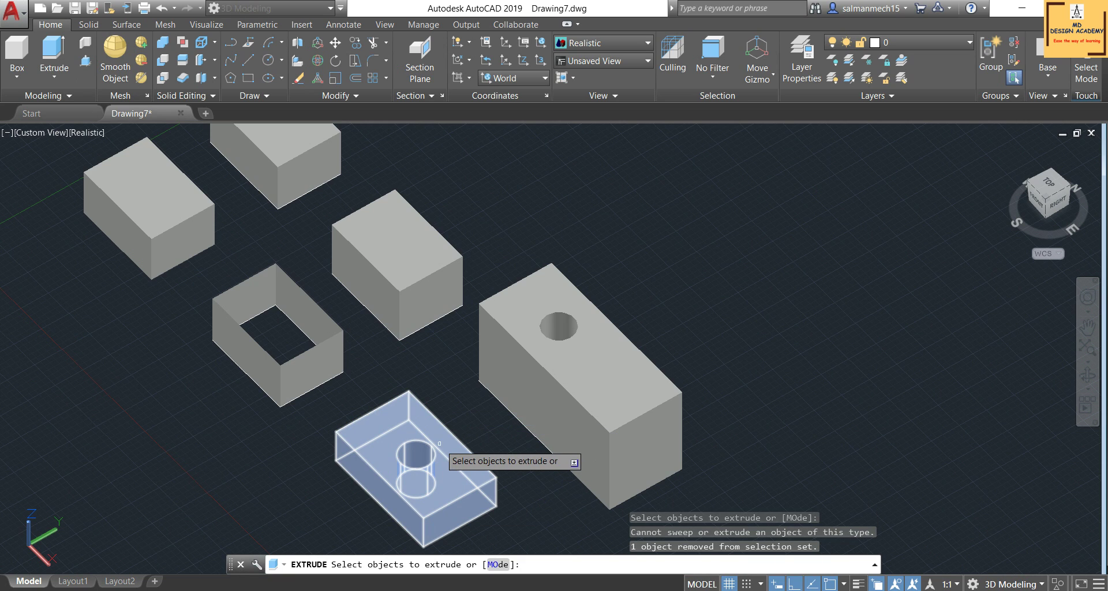
key("Escape")
key("ctrl+z")
key("ctrl+z")
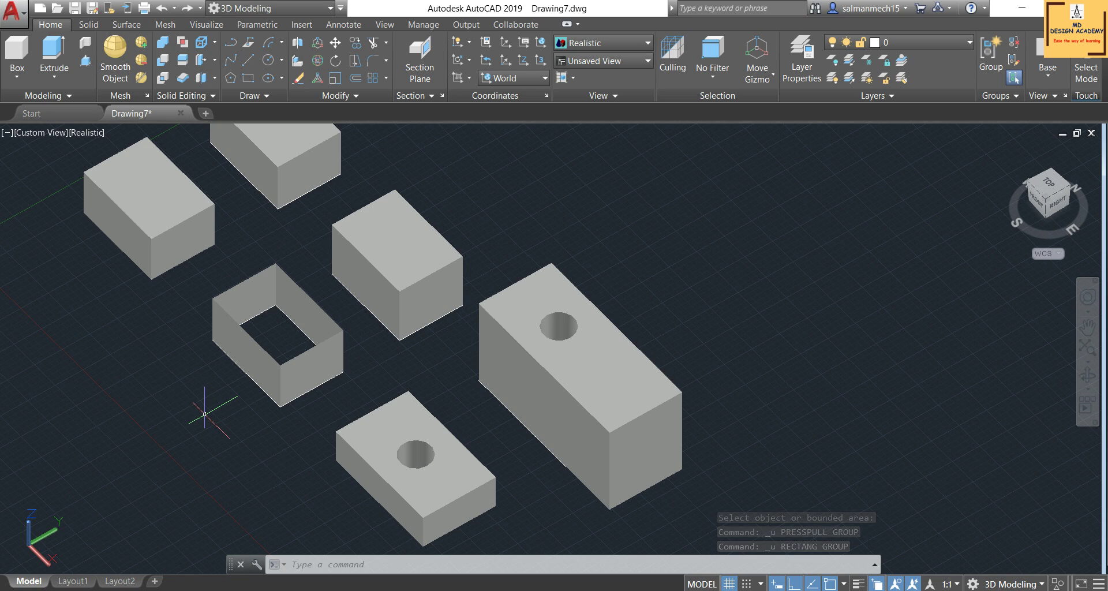
scroll(216, 337, "down", 5)
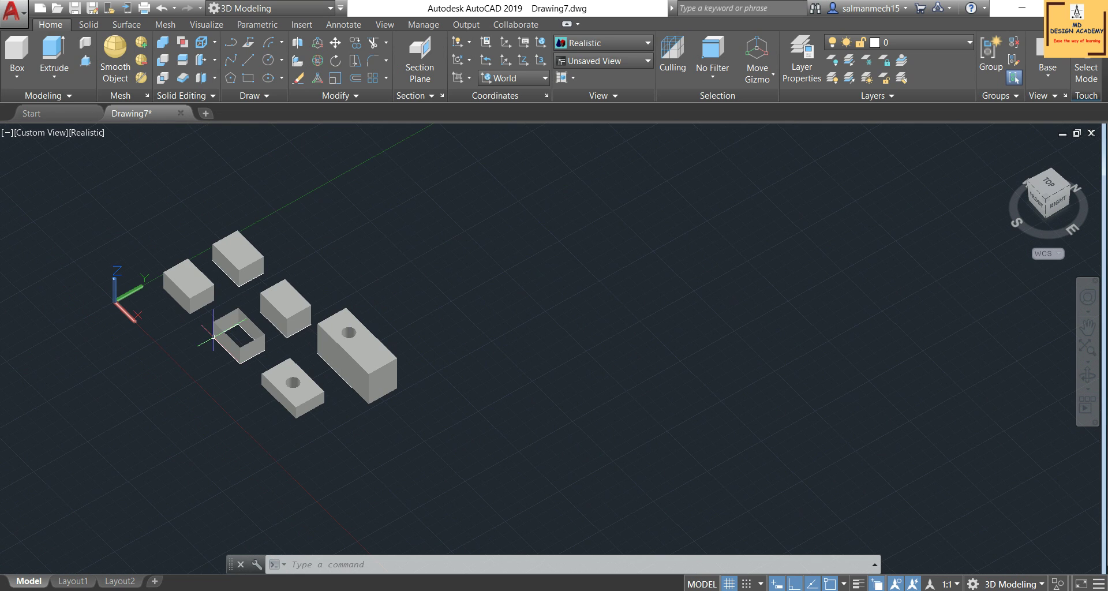
scroll(285, 281, "up", 3)
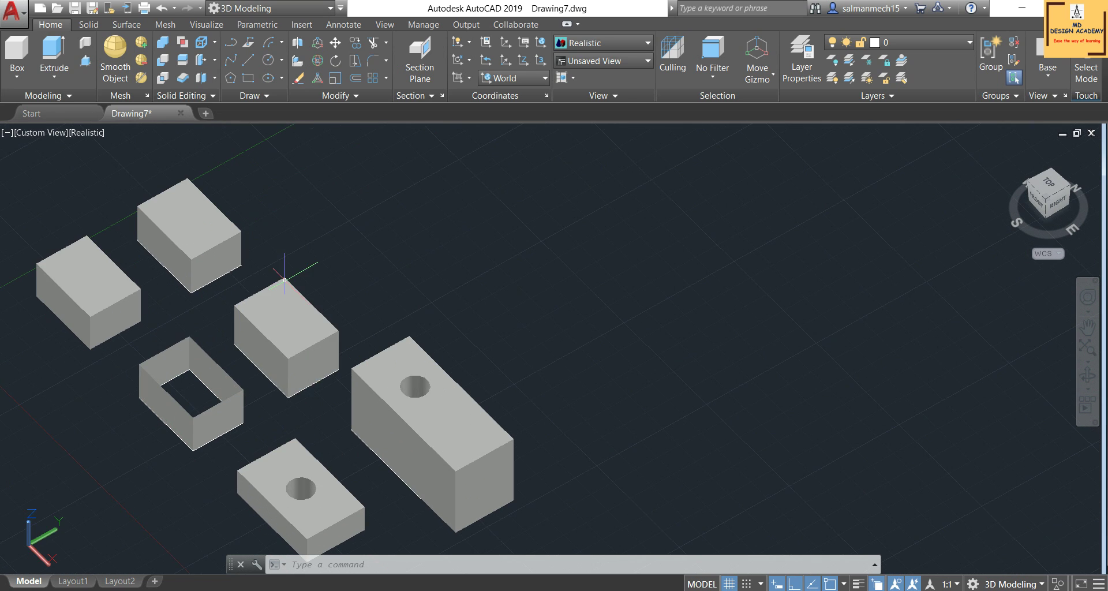
left_click(415, 388)
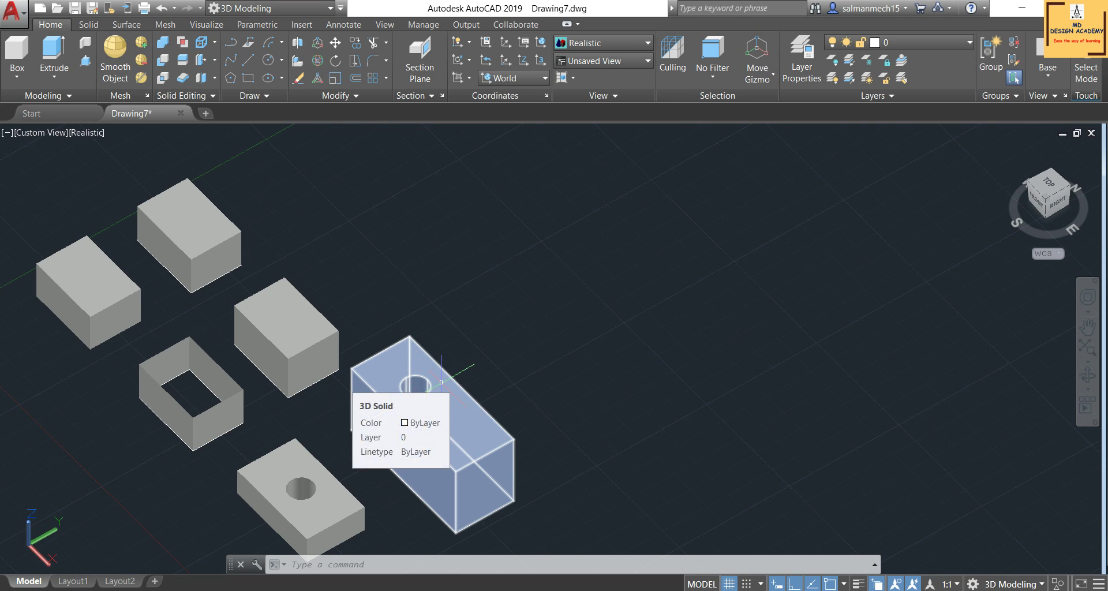
key("Escape")
left_click(333, 512)
key("Escape")
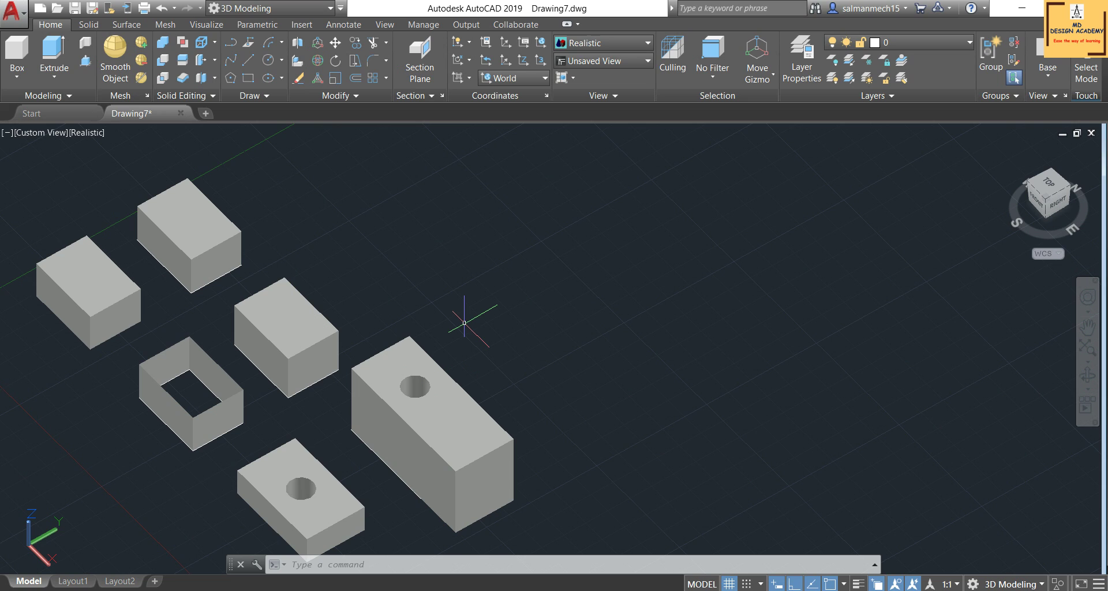
Step: Press-pull the middle box's top face upward to make it taller
left_click(87, 60)
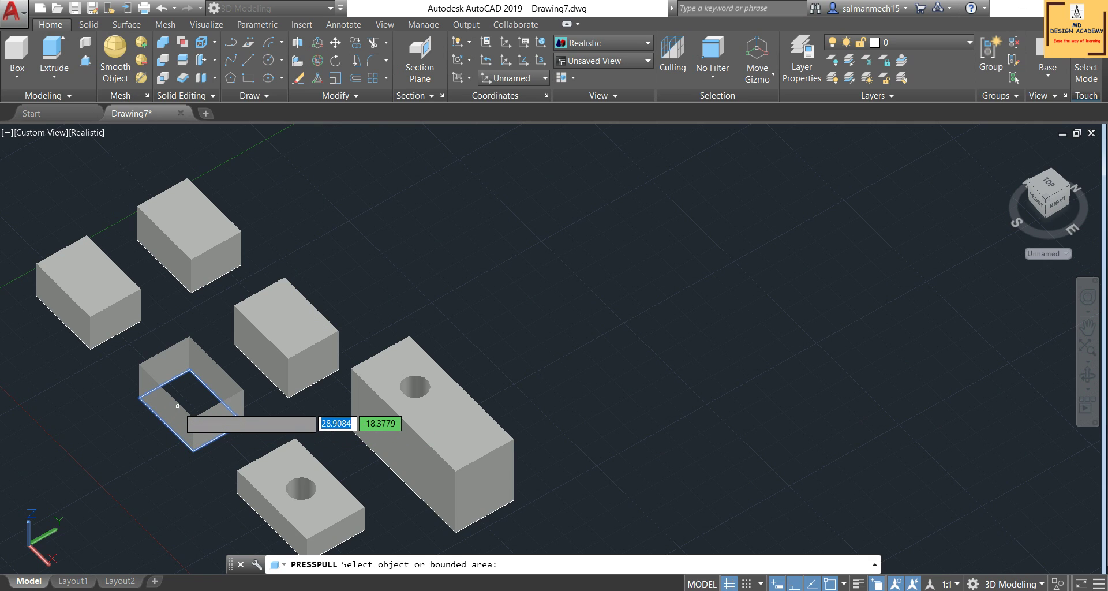
left_click(310, 319)
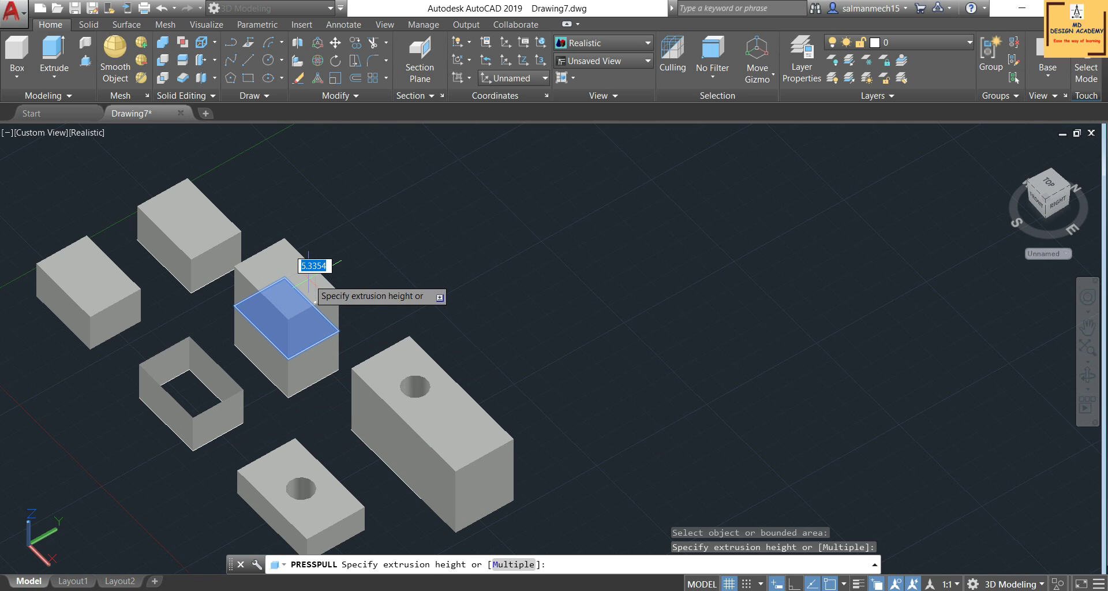
left_click(310, 280)
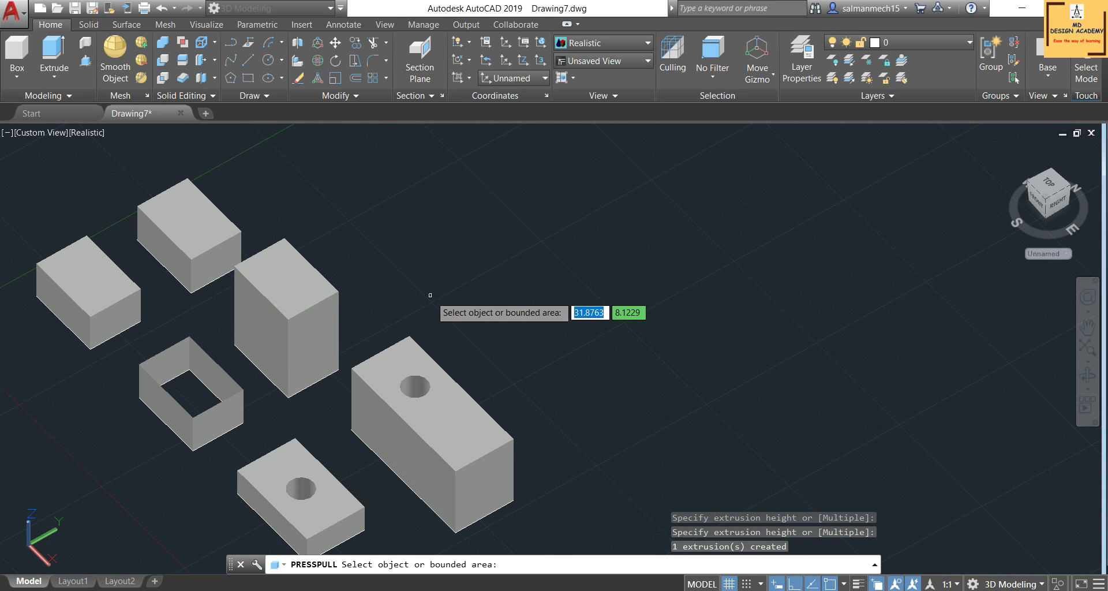
key("Return")
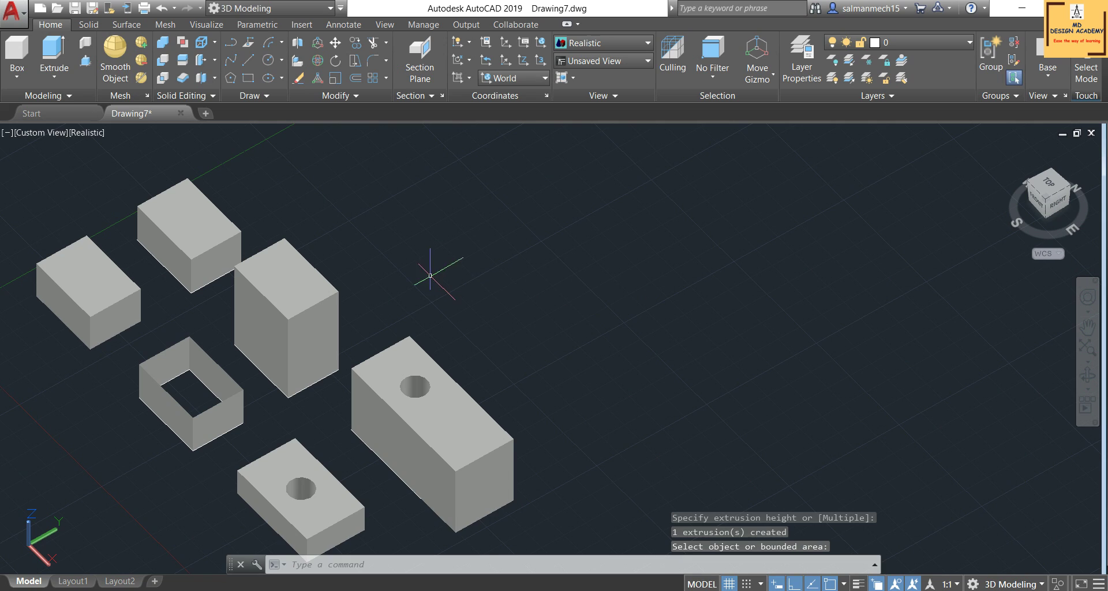